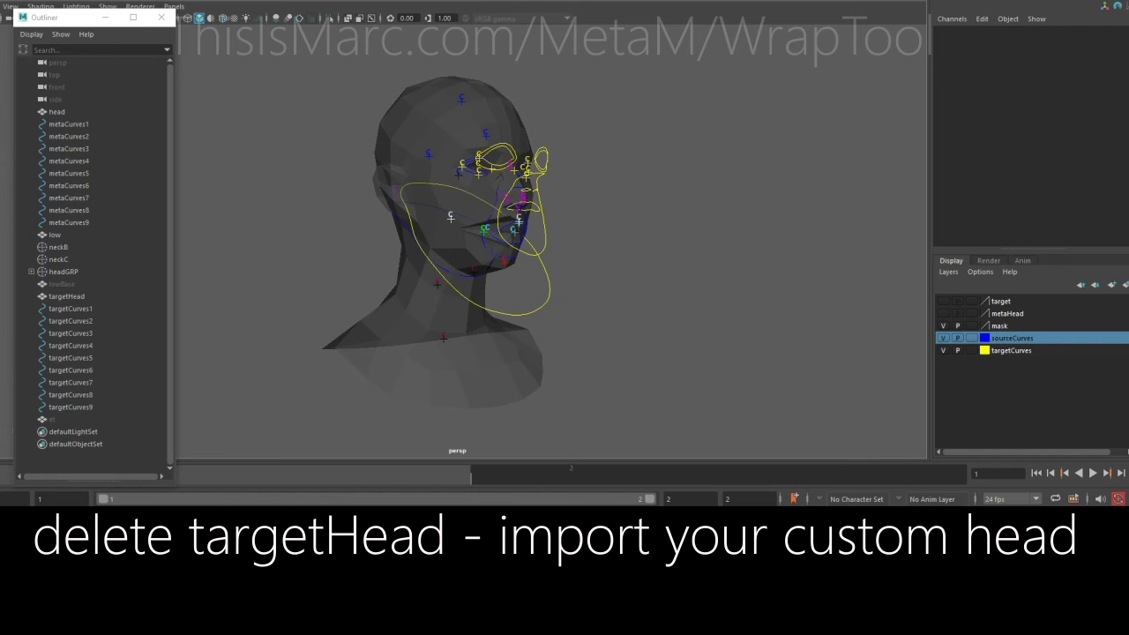
# Select the original targetHead mesh in the Outliner and delete it
pyautogui.click(519, 212)
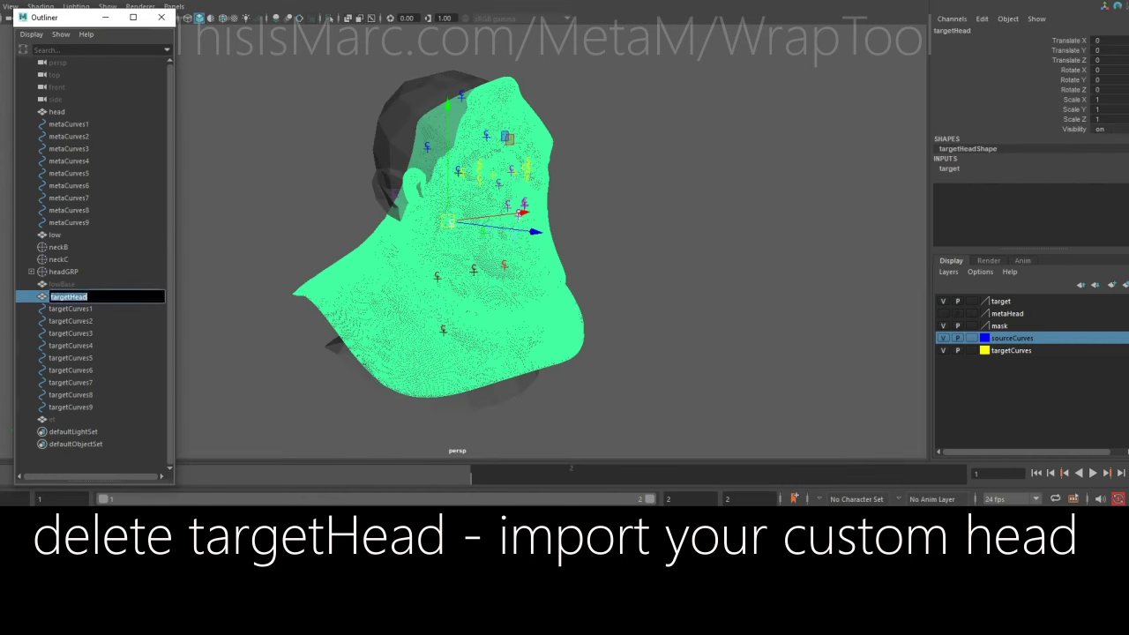
pyautogui.press('Delete')
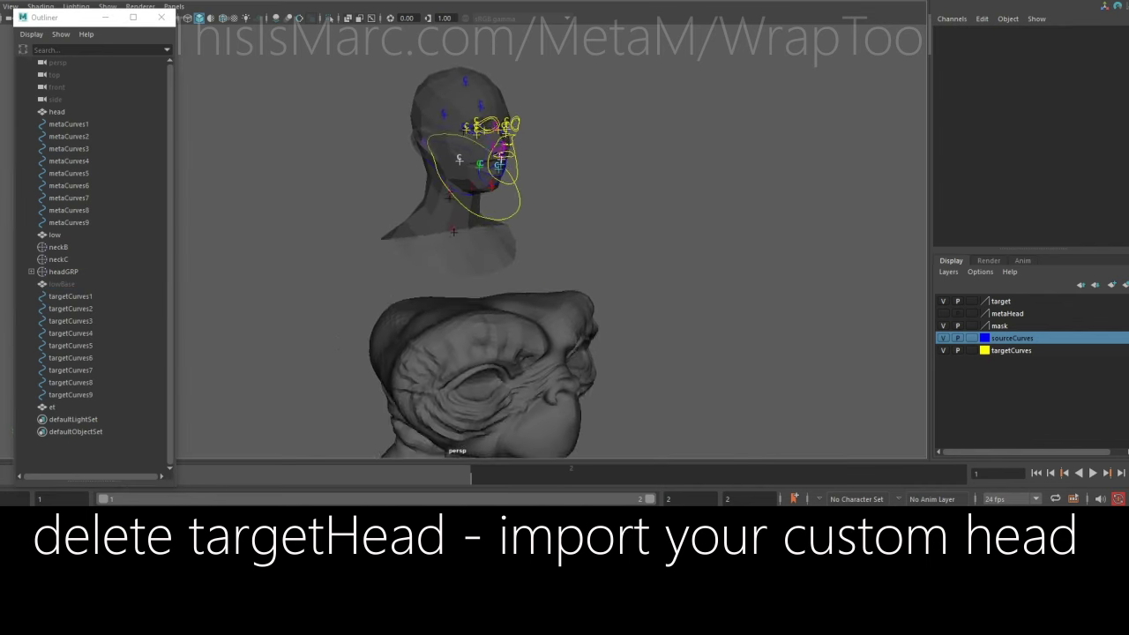
# Scale the 'et' head to 0.664, move it over the MetaM head, and rename it targetHead
pyautogui.moveTo(470, 208); pyautogui.dragTo(505, 119)
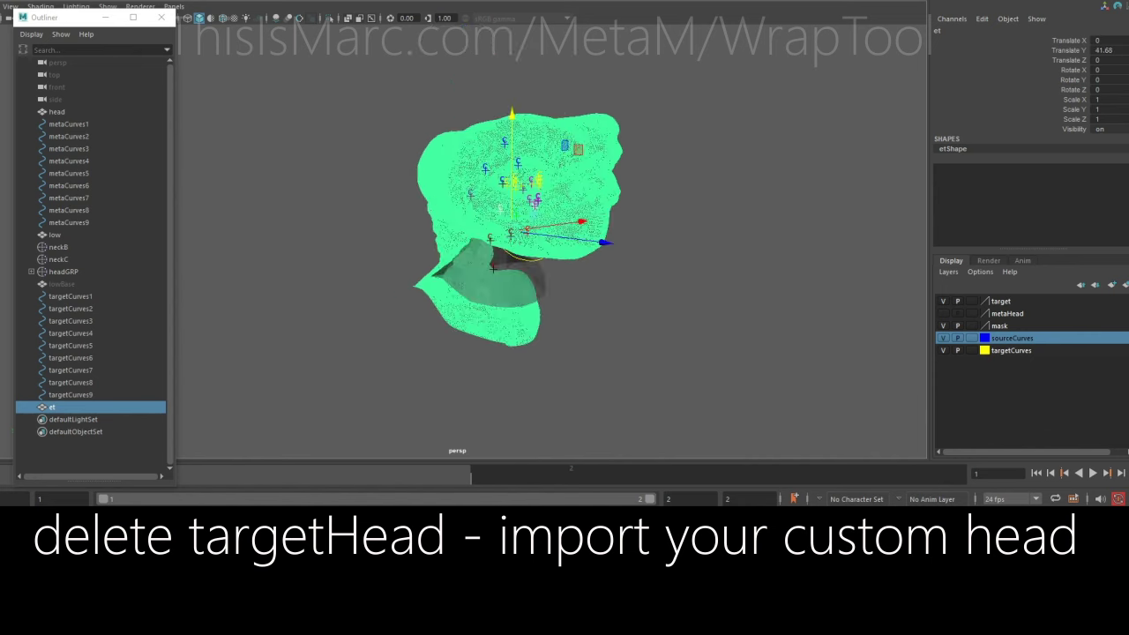
pyautogui.moveTo(505, 231); pyautogui.dragTo(480, 233)
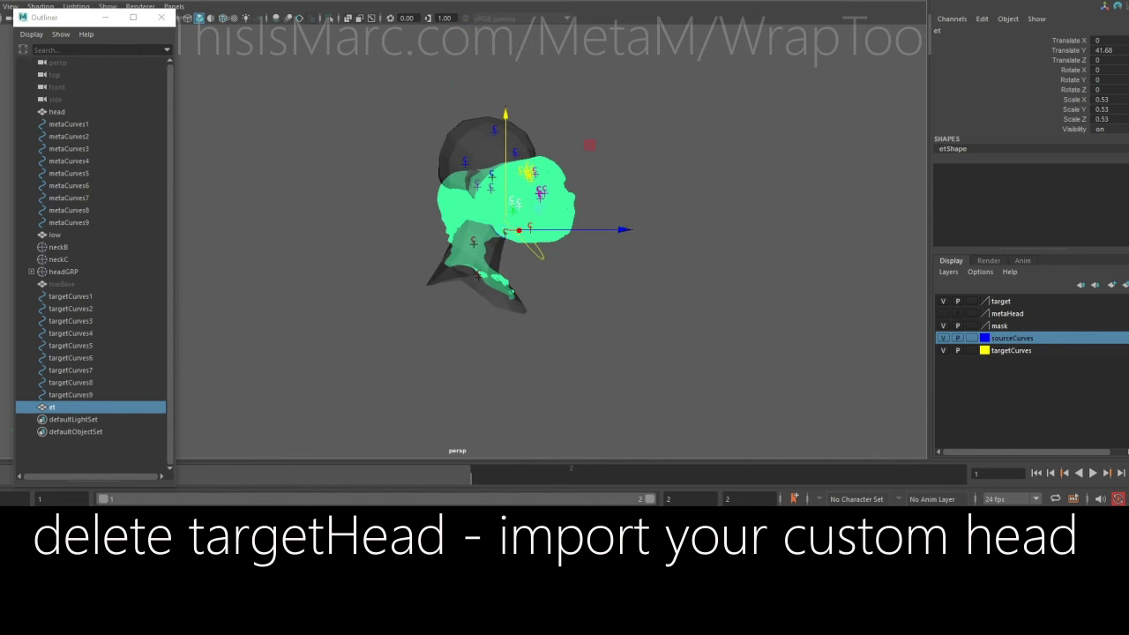
pyautogui.moveTo(506, 116); pyautogui.dragTo(505, 97)
pyautogui.moveTo(617, 208)
pyautogui.mouseDown()
pyautogui.moveTo(556, 208)
pyautogui.moveTo(593, 208)
pyautogui.mouseUp()
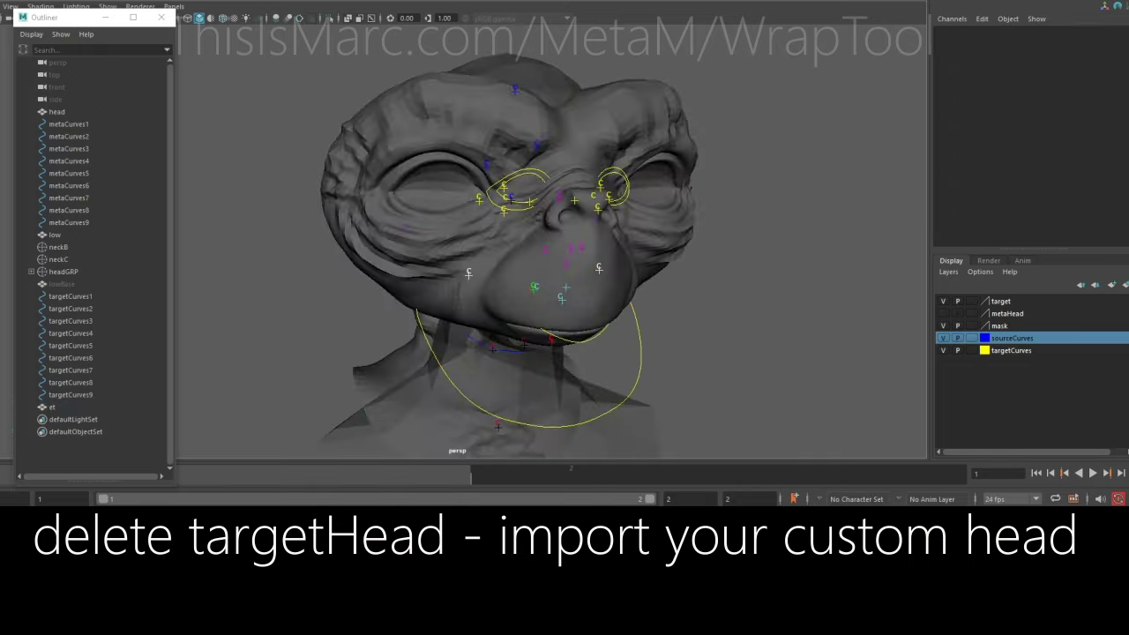
pyautogui.doubleClick(53, 406)
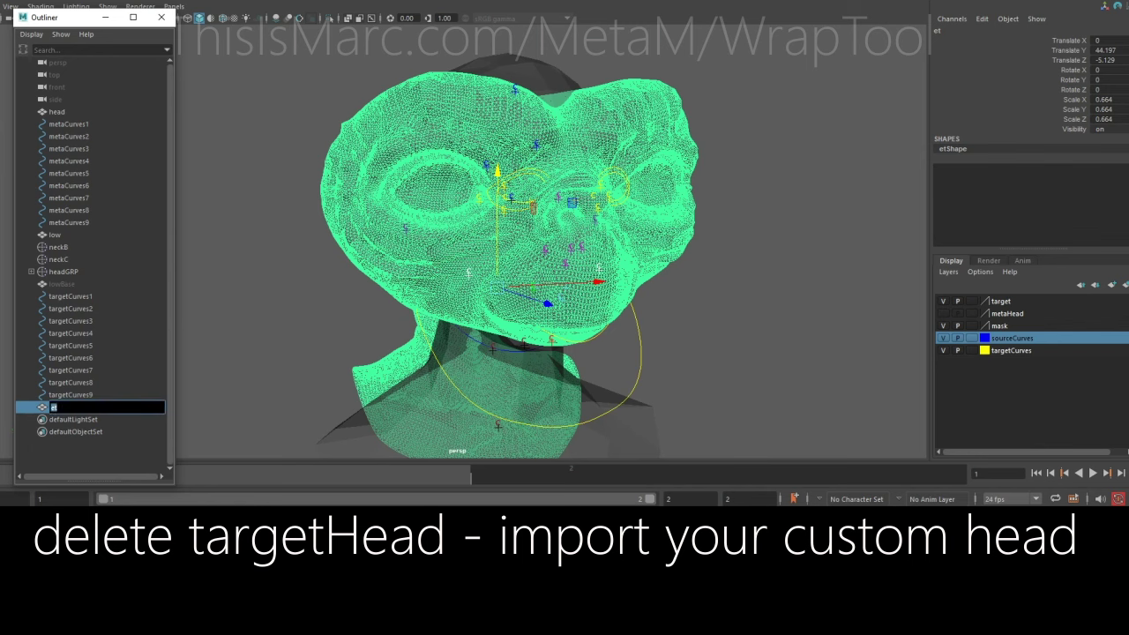
pyautogui.write('targetHead')
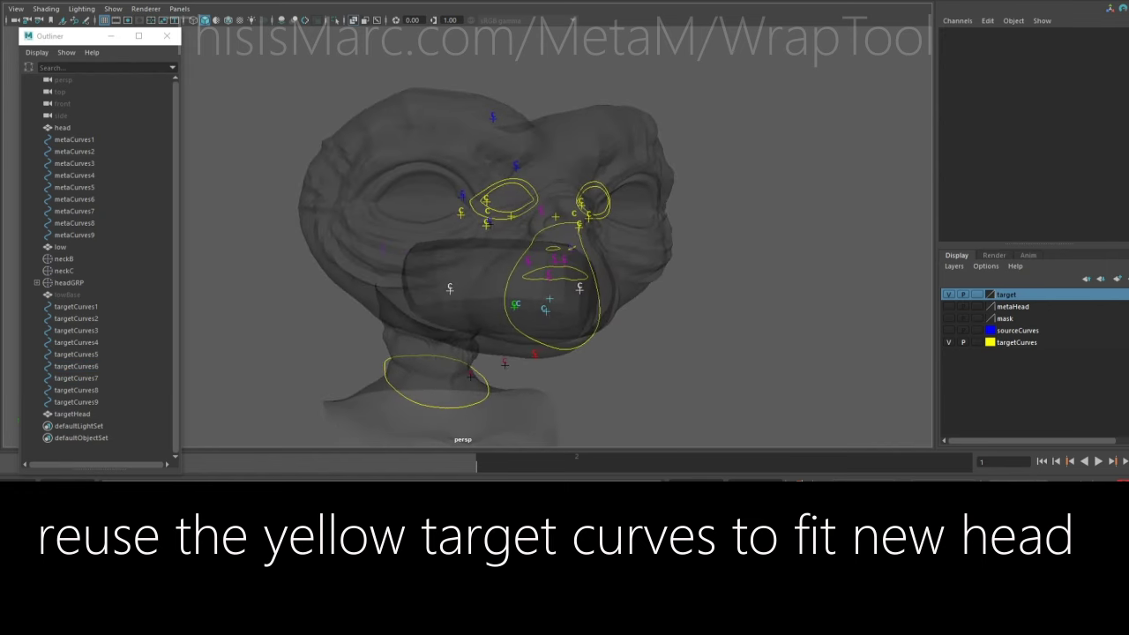
# Reshape targetCurves2 and targetCurves1 around the alien's eye, checking them in wireframe
pyautogui.click(76, 318)
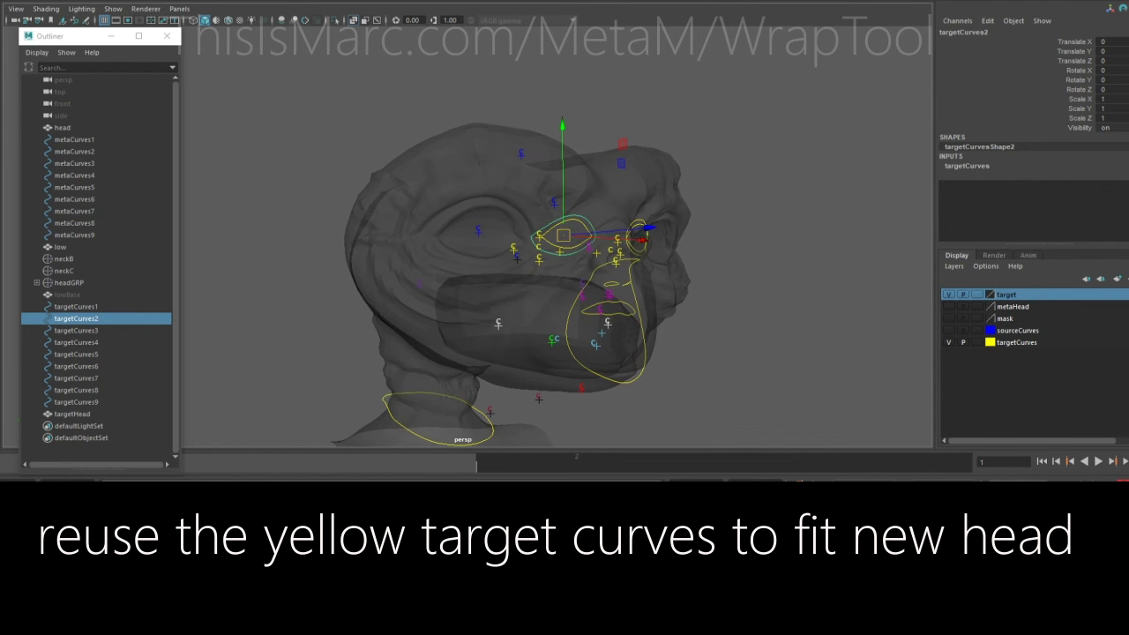
pyautogui.click(76, 306)
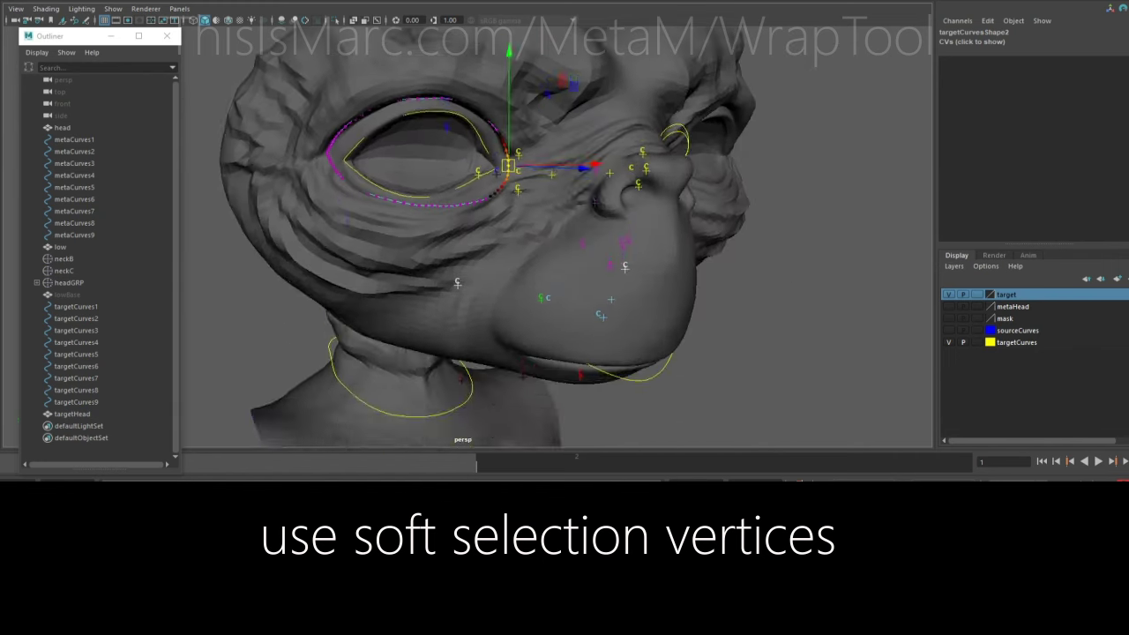
pyautogui.press('4')
pyautogui.press('5')
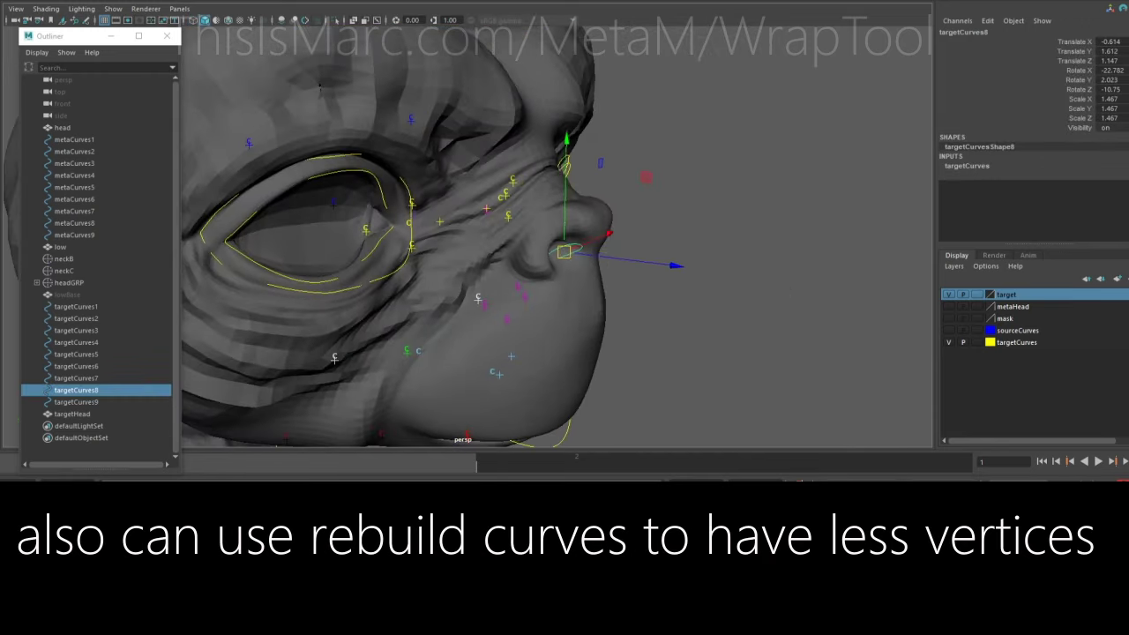
# Compare the refitted eye and cheek target curves in wireframe and shaded display
pyautogui.press('4')
pyautogui.press('5')
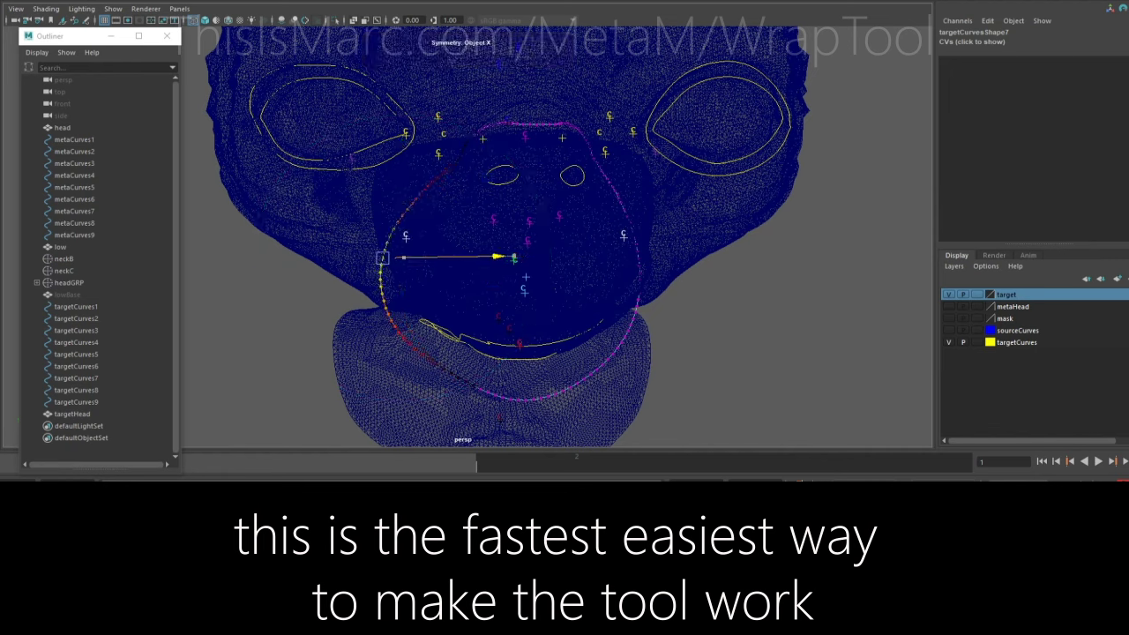
pyautogui.press('5')
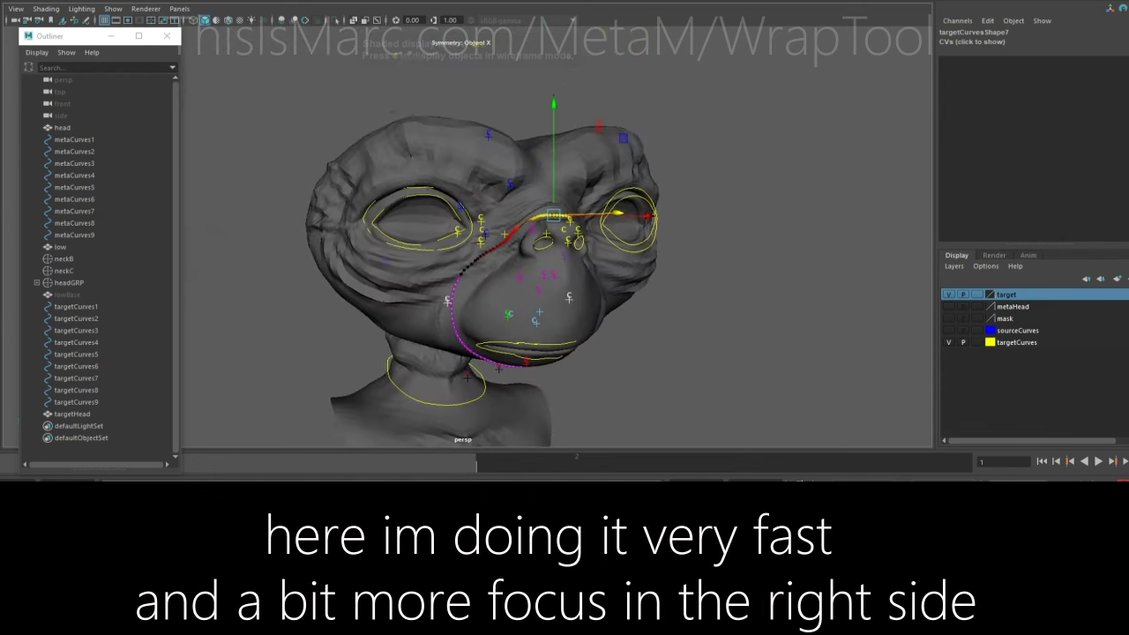
# Select the mask clusters at frame 2 and scale rightEyeGRP to 1.4 around the eye
pyautogui.keyDown('shift'); pyautogui.click(73, 390); pyautogui.keyUp('shift')
pyautogui.hotkey('alt', '.')
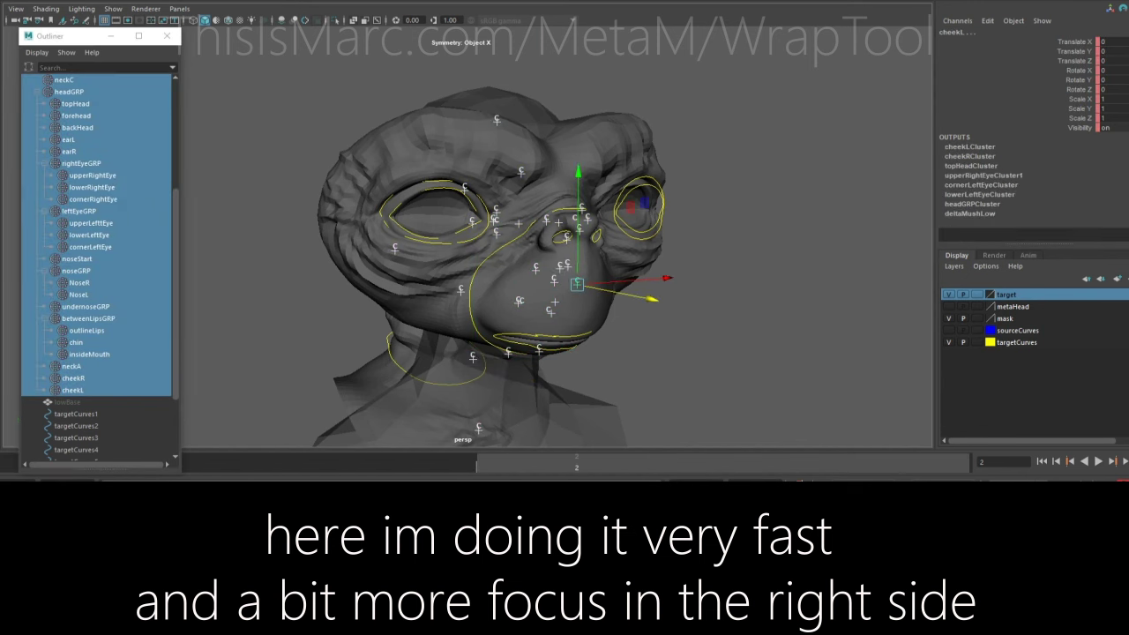
pyautogui.click(81, 163)
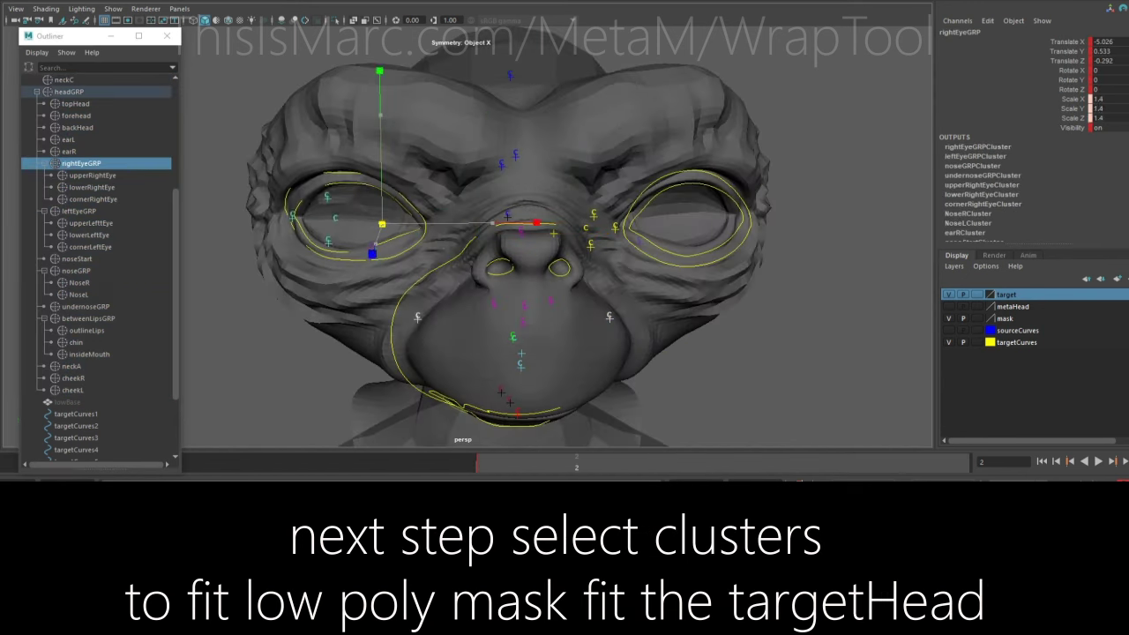
pyautogui.keyDown('alt'); pyautogui.moveTo(556, 265); pyautogui.dragTo(423, 264); pyautogui.keyUp('alt')
pyautogui.click(93, 174)
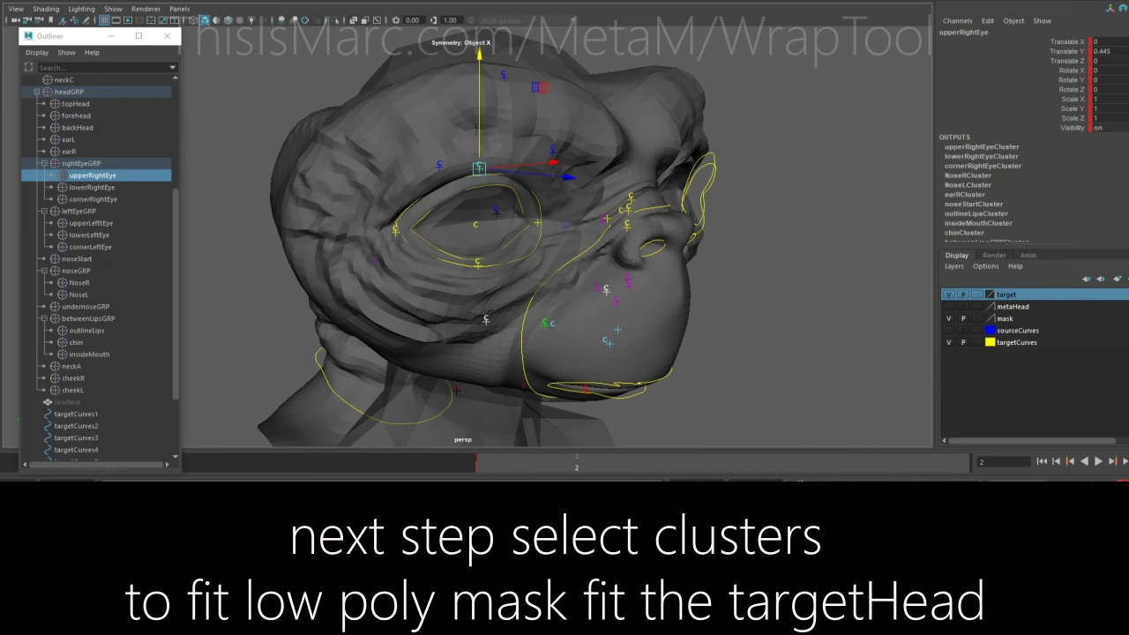
pyautogui.keyDown('alt'); pyautogui.moveTo(529, 265); pyautogui.dragTo(671, 264); pyautogui.keyUp('alt')
# Raise the neckB cluster and shift neckA so the mask's neck fits the alien
pyautogui.click(504, 330)
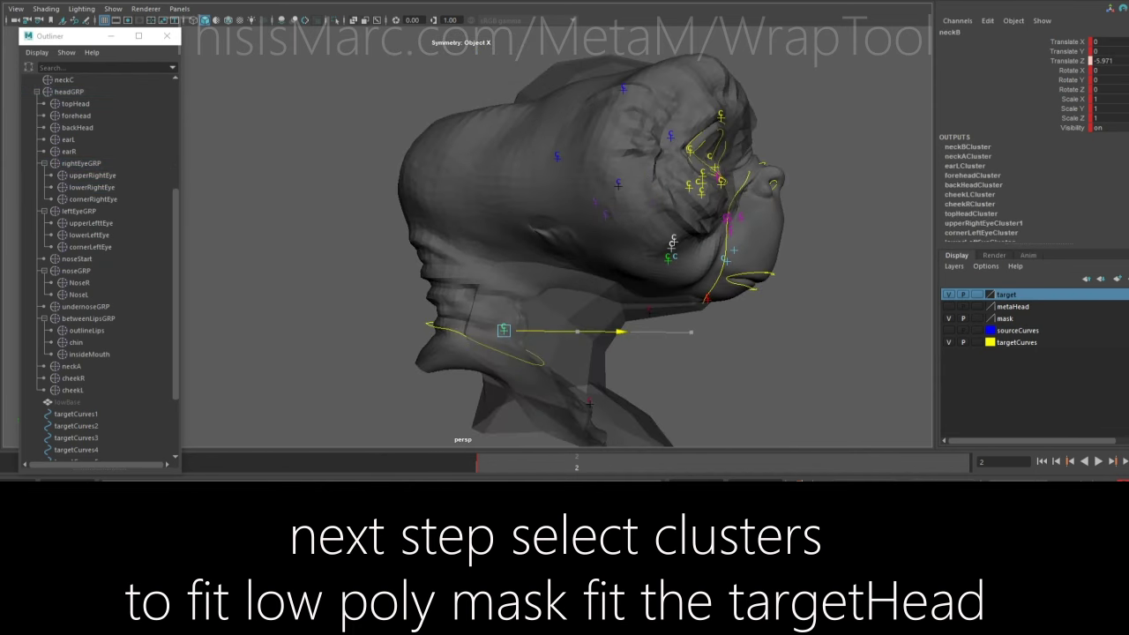
pyautogui.moveTo(525, 344); pyautogui.dragTo(522, 324)
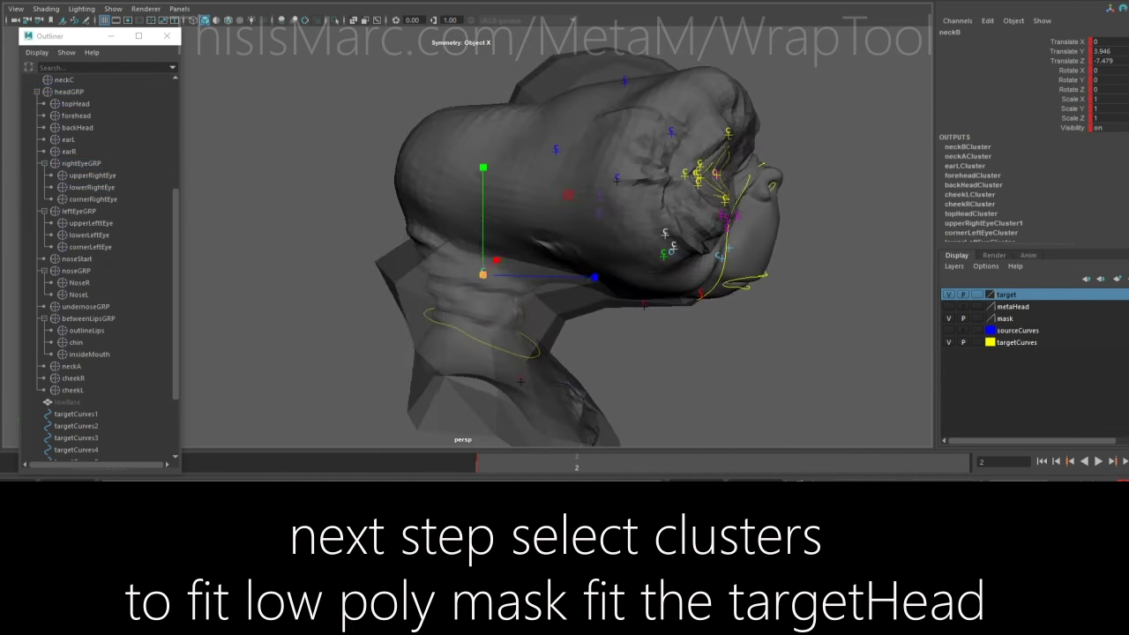
pyautogui.click(70, 366)
pyautogui.moveTo(706, 350); pyautogui.dragTo(769, 350)
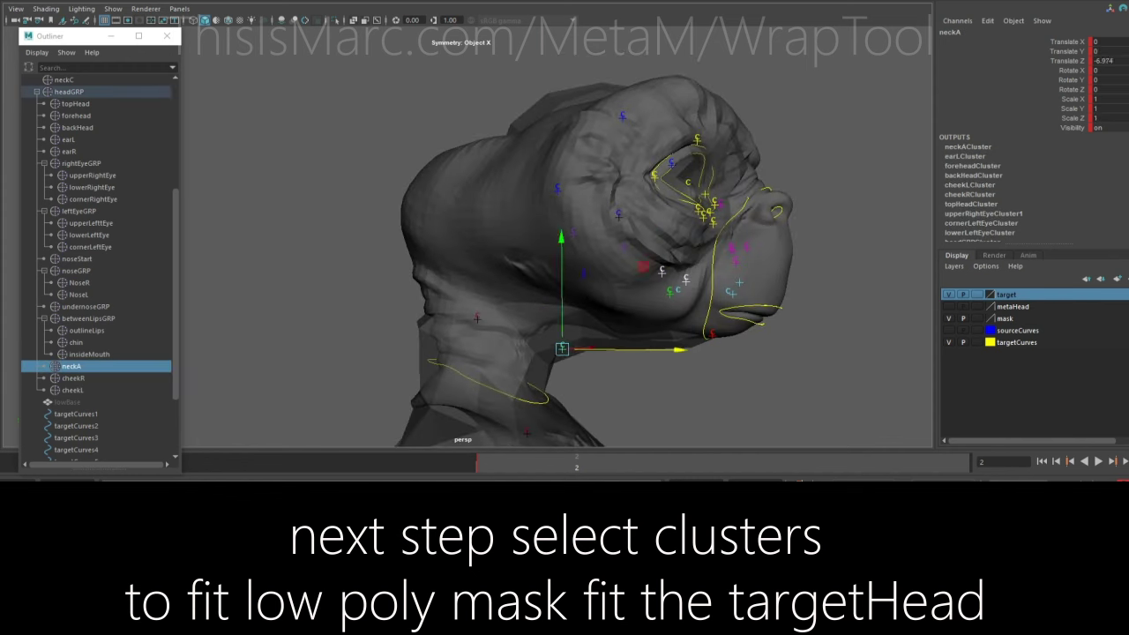
pyautogui.click(707, 222)
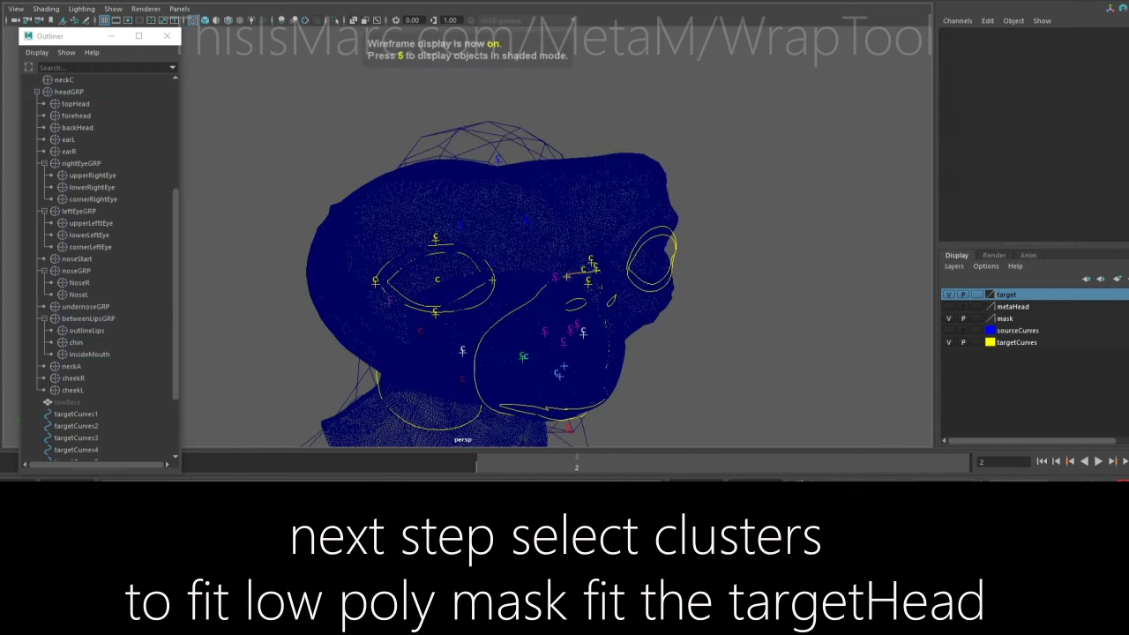
# Move the leftEyeGRP cluster into the alien's left eye
pyautogui.click(78, 211)
pyautogui.press('5')
pyautogui.moveTo(512, 263)
pyautogui.mouseDown()
pyautogui.moveTo(577, 255)
pyautogui.moveTo(441, 265)
pyautogui.moveTo(618, 265)
pyautogui.mouseUp()
pyautogui.press('4')
# Check the topHead cluster and push noseStart forward along Z
pyautogui.click(75, 103)
pyautogui.press('5')
pyautogui.press('4')
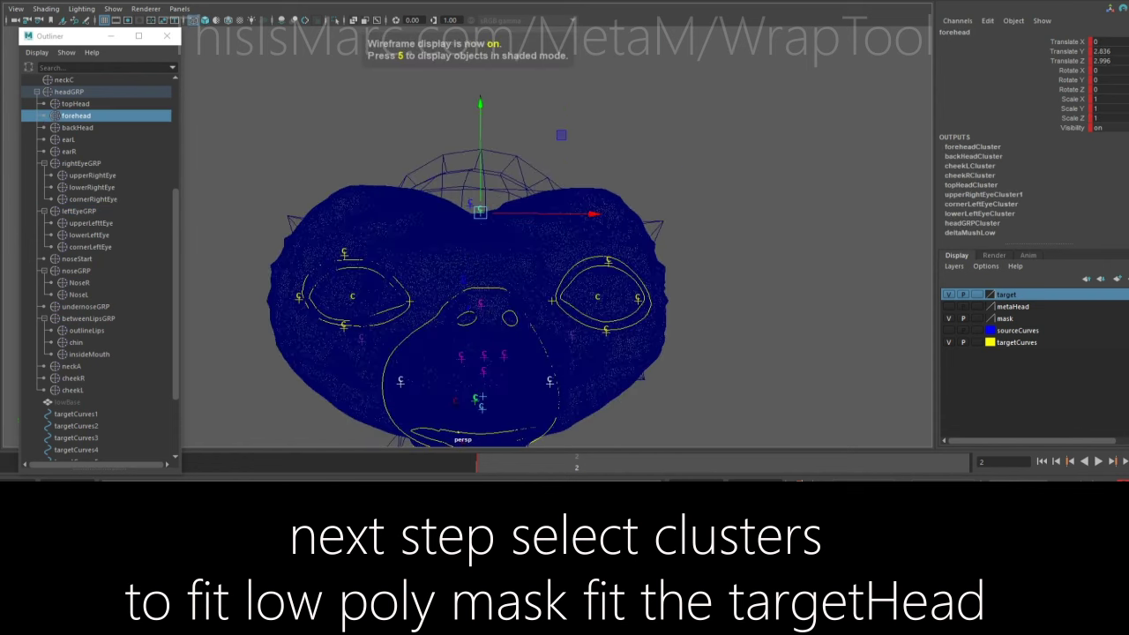
pyautogui.click(77, 258)
pyautogui.moveTo(441, 265)
pyautogui.keyDown('alt'); pyautogui.mouseDown()
pyautogui.moveTo(618, 264)
pyautogui.moveTo(529, 265)
pyautogui.mouseUp(); pyautogui.keyUp('alt')
# Check the noseGRP, undernoseGRP and outlineLips clusters against the alien head
pyautogui.click(75, 271)
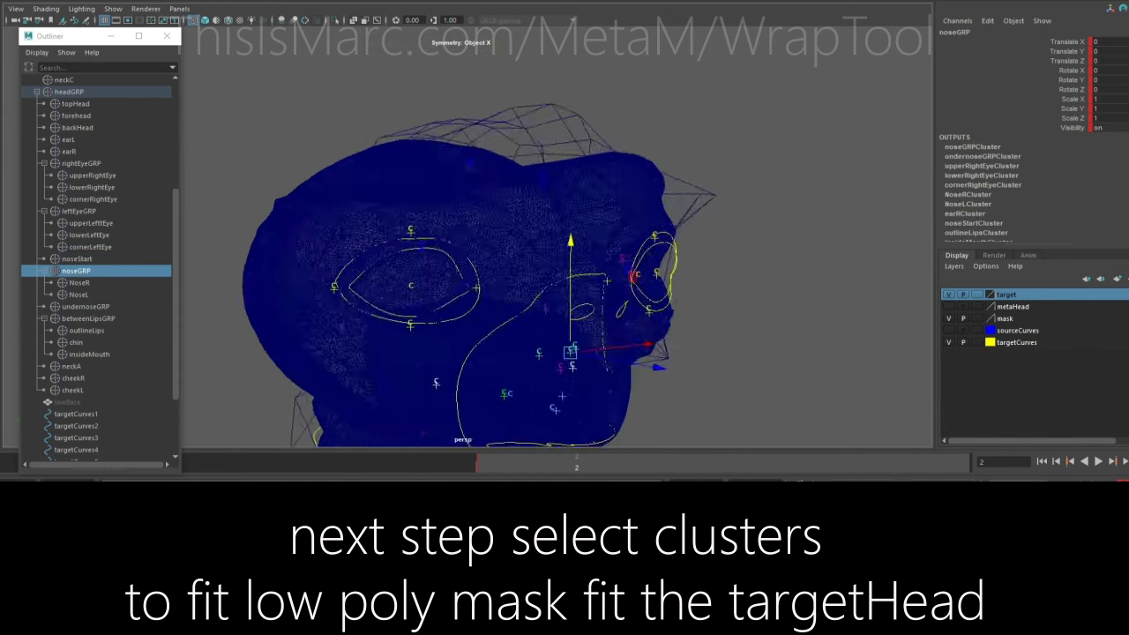
pyautogui.click(86, 306)
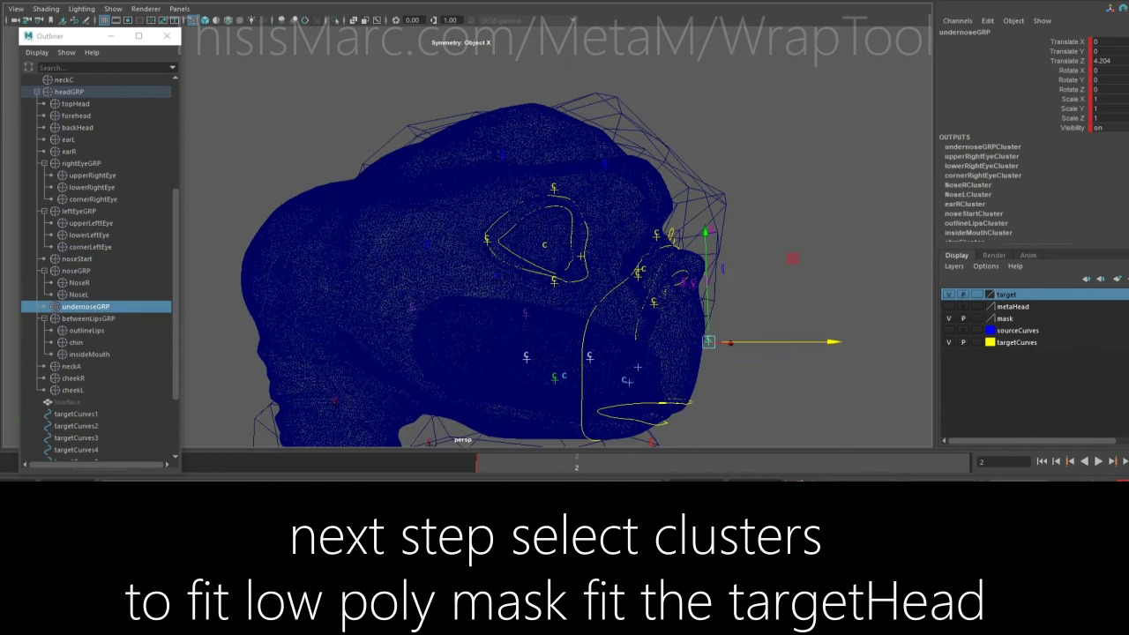
pyautogui.press('5')
pyautogui.press('4')
pyautogui.click(87, 330)
pyautogui.press('5')
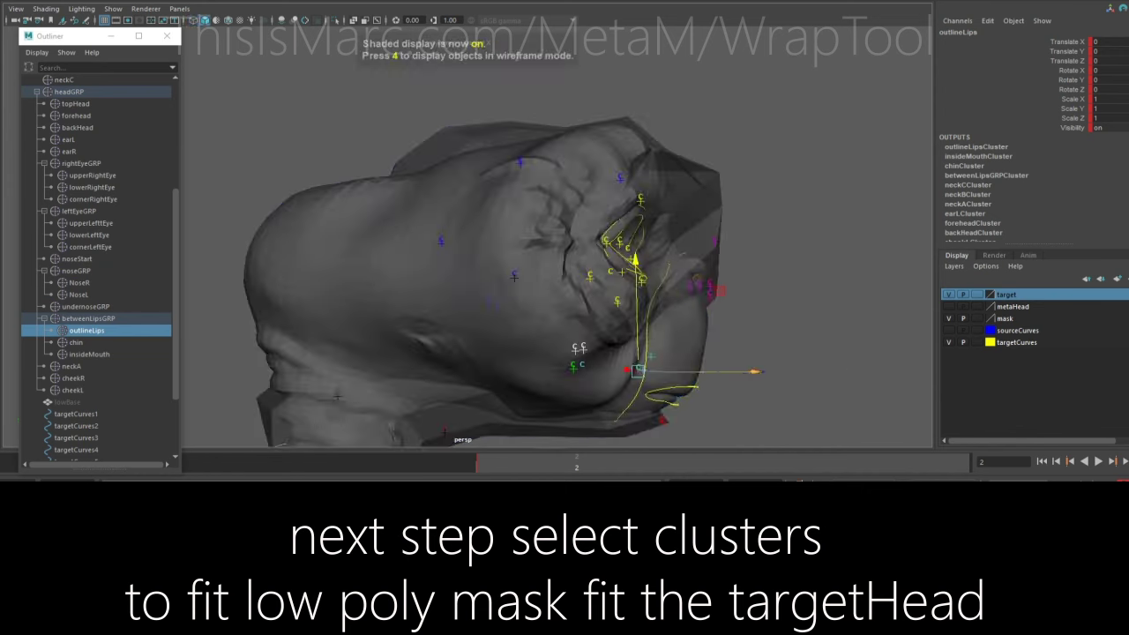
pyautogui.press('4')
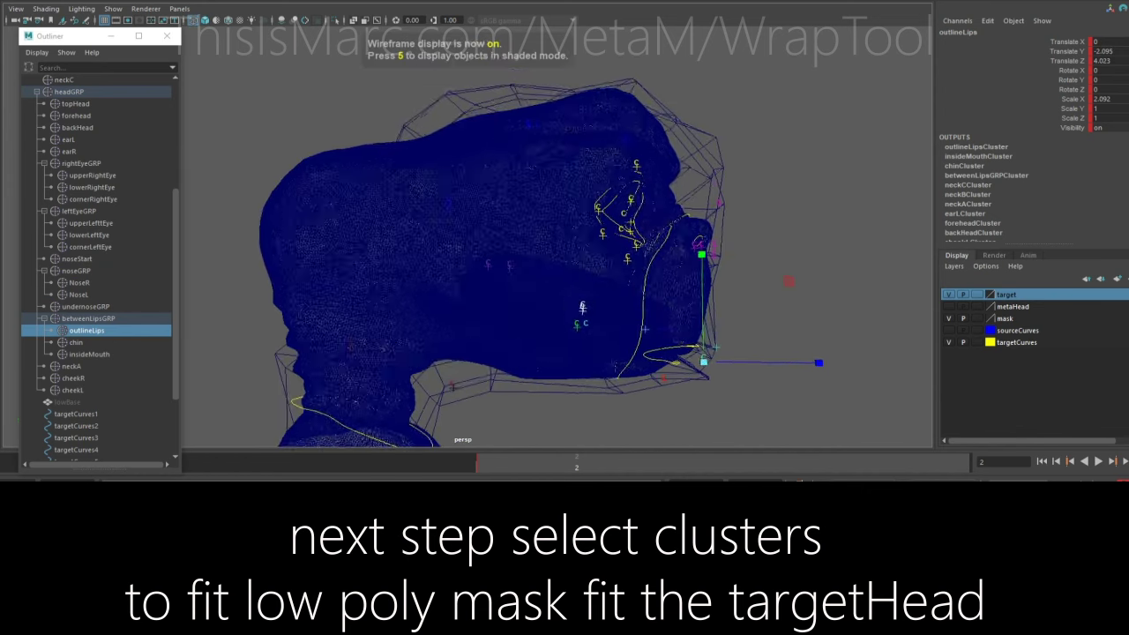
# Check betweenLipsGRP and frame the cheekL area of the mask from the side
pyautogui.click(88, 319)
pyautogui.scroll(3, 565, 238)
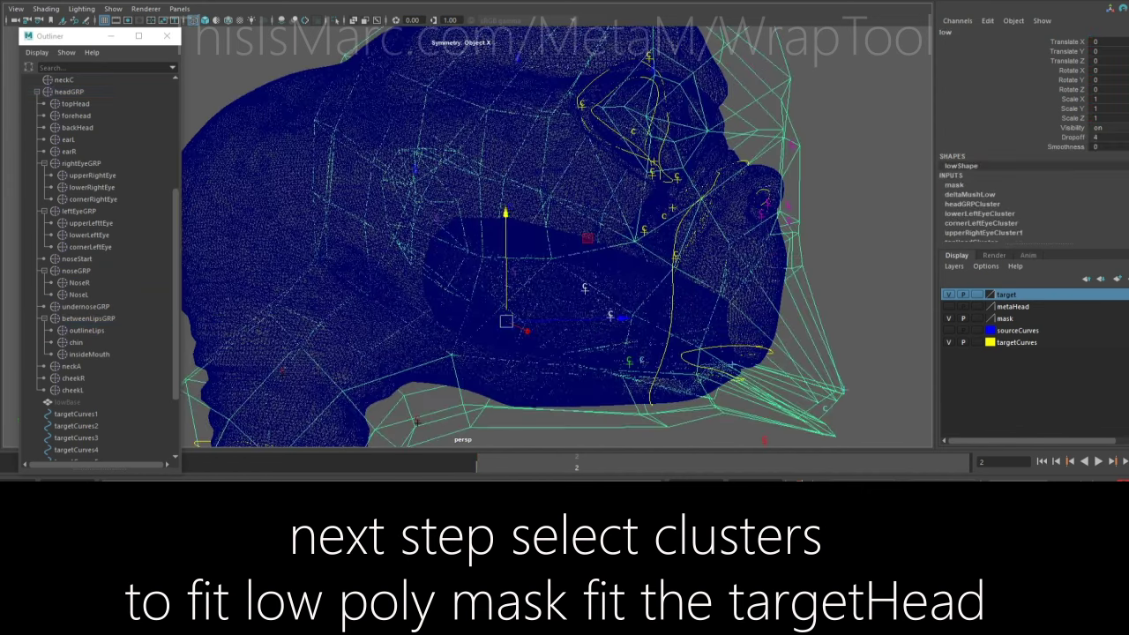
pyautogui.click(86, 330)
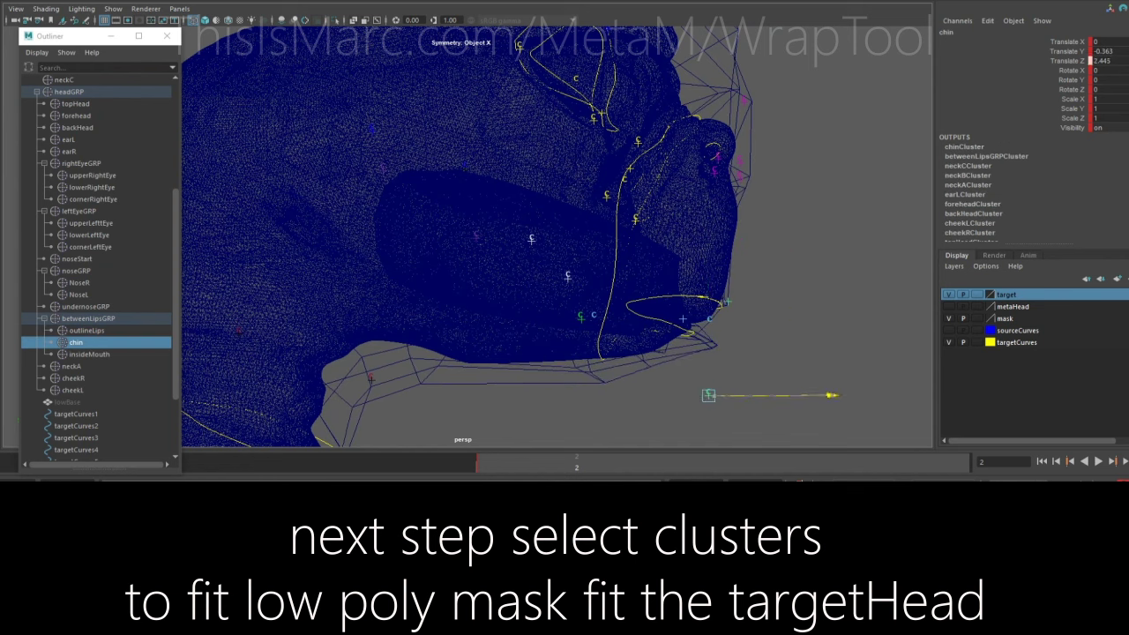
pyautogui.press('f')
pyautogui.press('5')
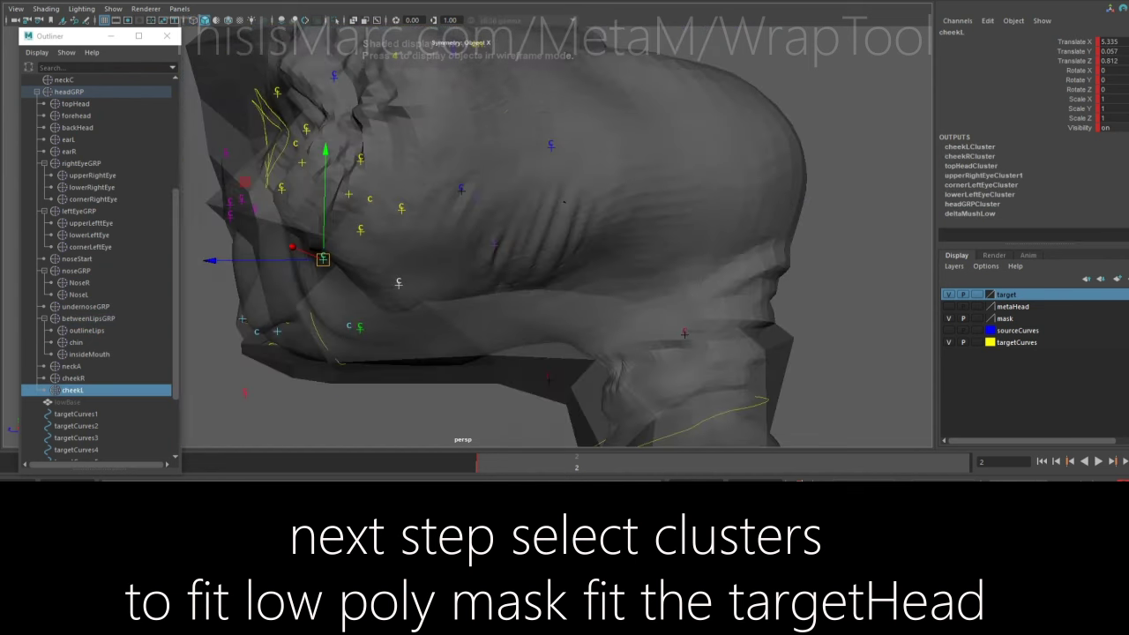
pyautogui.keyDown('alt'); pyautogui.moveTo(339, 313); pyautogui.dragTo(494, 265); pyautogui.keyUp('alt')
pyautogui.press('4')
# Fit the backHead and earL clusters to the alien head
pyautogui.click(78, 127)
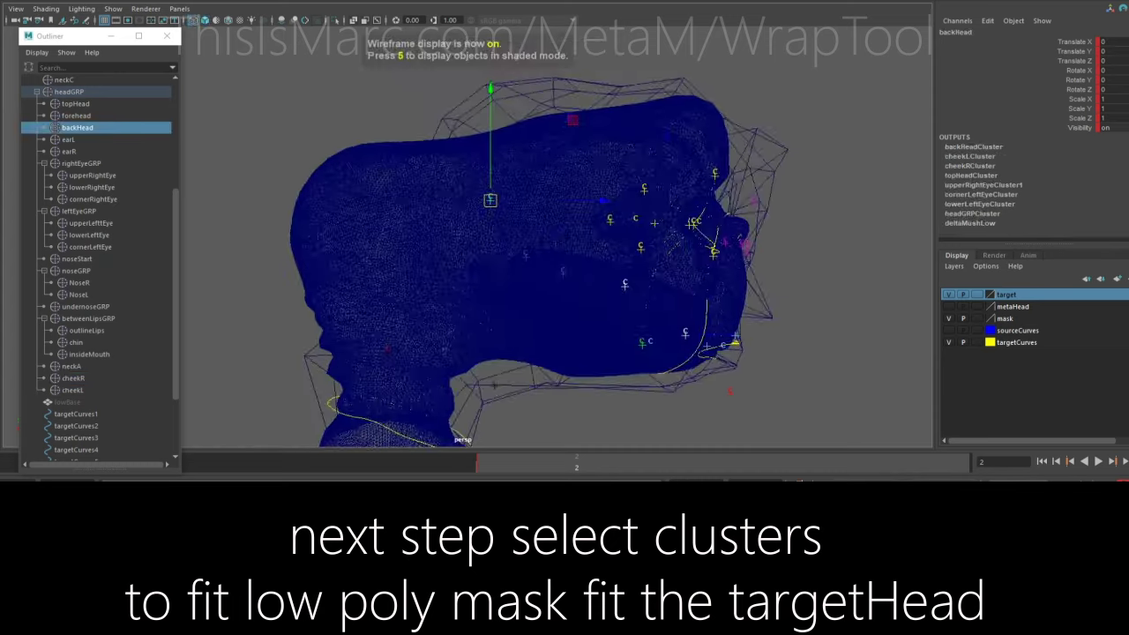
pyautogui.click(68, 140)
pyautogui.press('f')
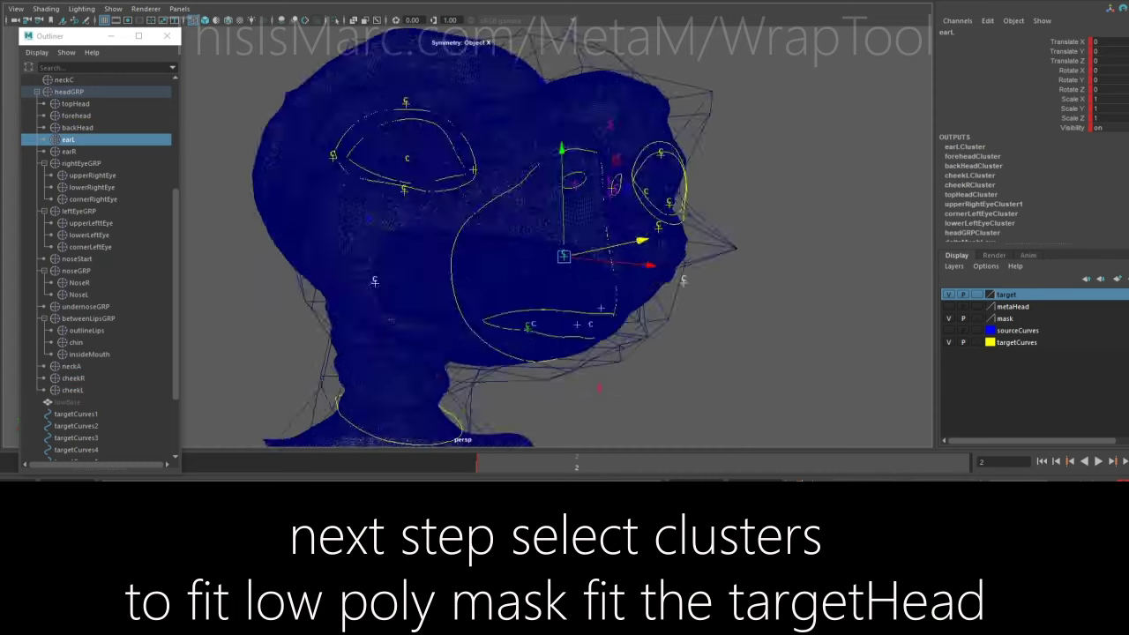
pyautogui.press('5')
pyautogui.keyDown('alt'); pyautogui.moveTo(441, 264); pyautogui.dragTo(617, 264); pyautogui.keyUp('alt')
# Fit the earR and chin clusters to the alien head
pyautogui.click(68, 150)
pyautogui.press('4')
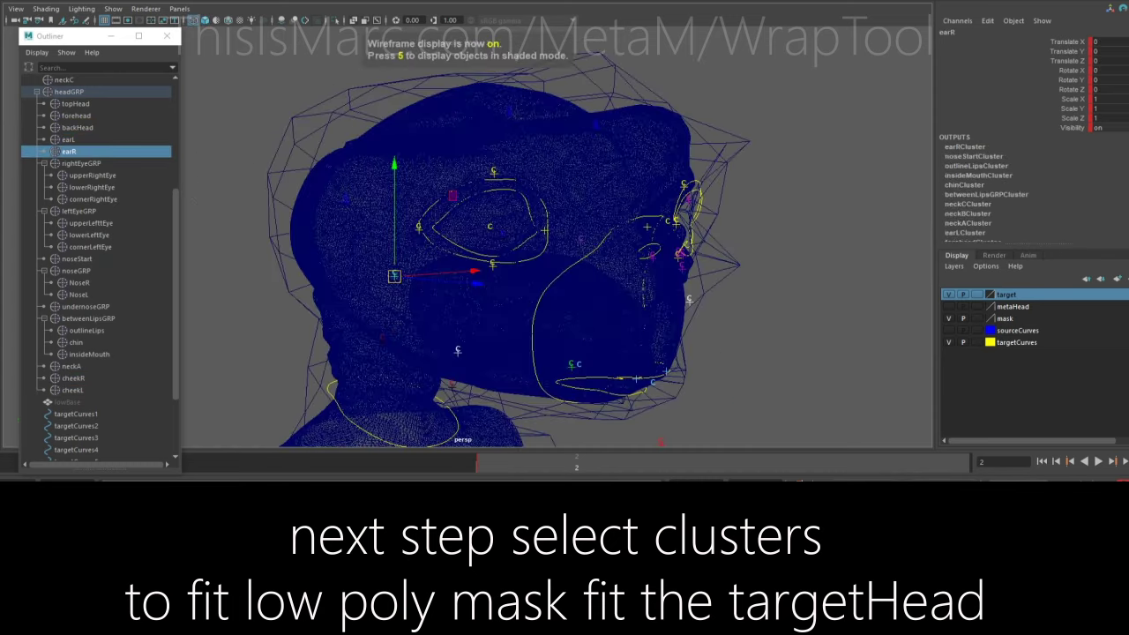
pyautogui.press('5')
pyautogui.moveTo(608, 207)
pyautogui.keyDown('alt'); pyautogui.mouseDown()
pyautogui.moveTo(422, 280)
pyautogui.moveTo(573, 265)
pyautogui.mouseUp(); pyautogui.keyUp('alt')
pyautogui.click(76, 342)
pyautogui.moveTo(485, 264)
pyautogui.keyDown('alt'); pyautogui.mouseDown()
pyautogui.moveTo(529, 265)
pyautogui.moveTo(459, 264)
pyautogui.mouseUp(); pyautogui.keyUp('alt')
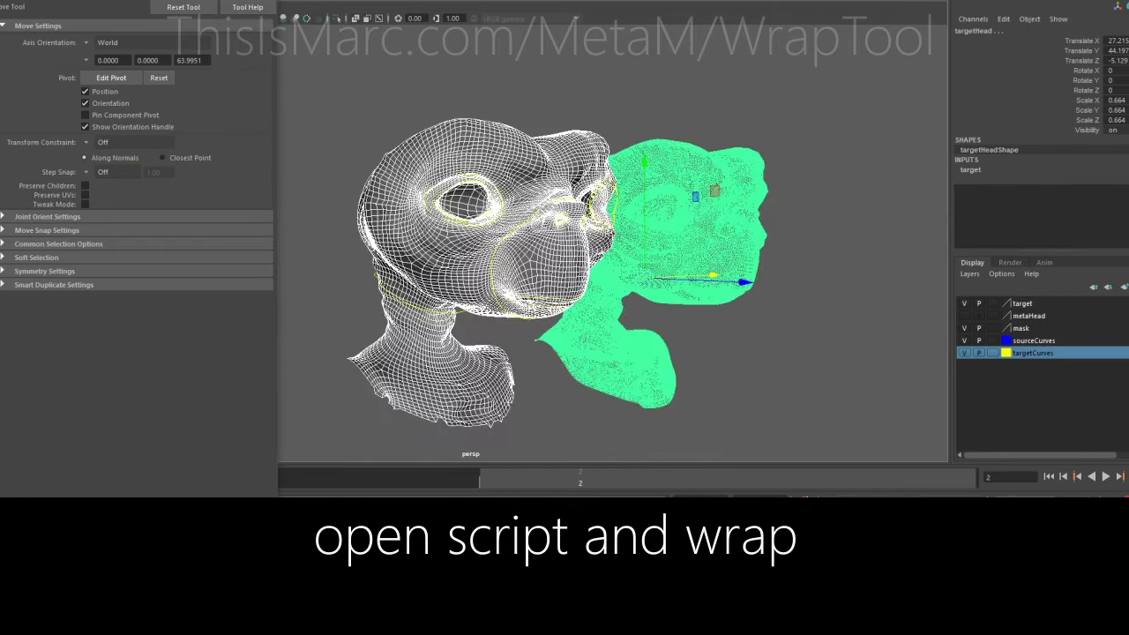
# Inspect the red edge-loop texture in textured mode, then return to shaded display
pyautogui.press('6')
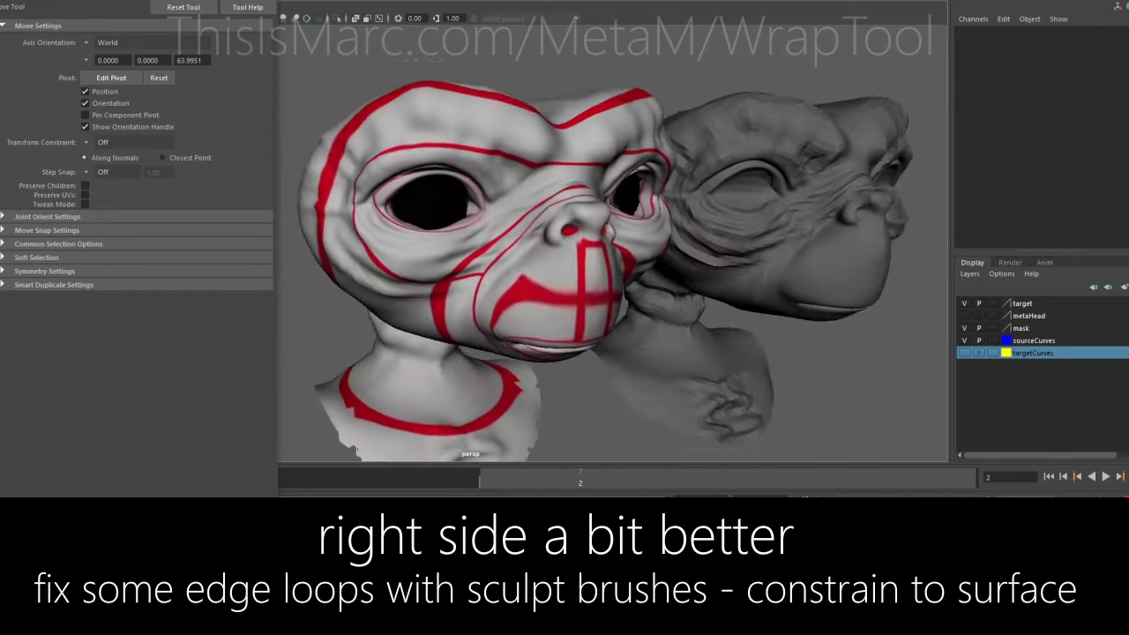
pyautogui.press('5')
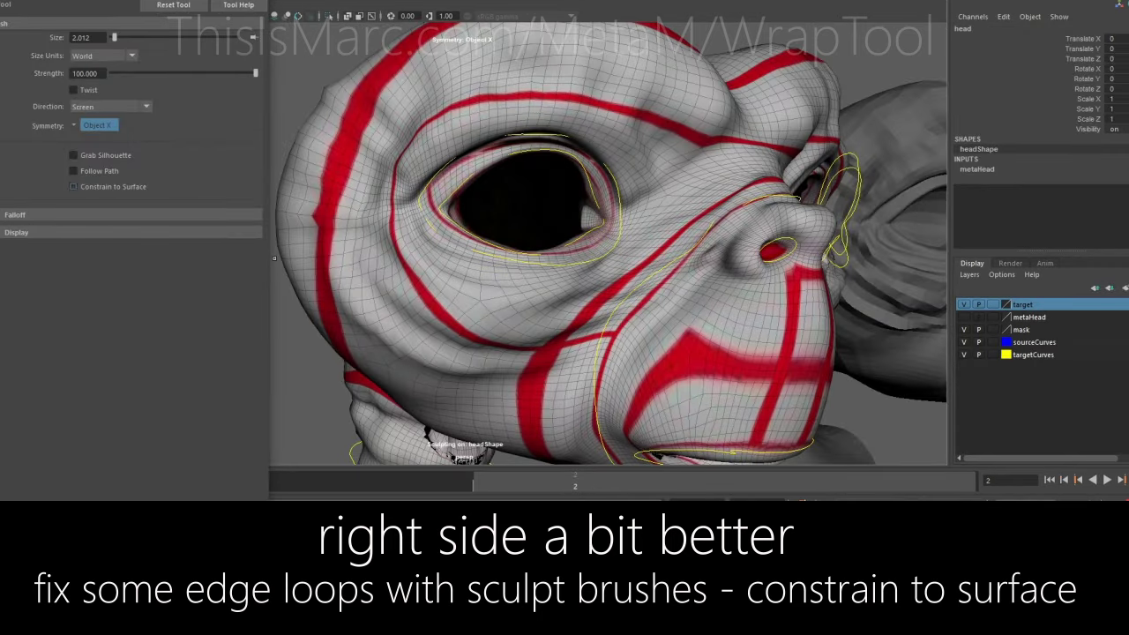
# Orbit and zoom the view onto the alien's brow and eye area
pyautogui.keyDown('alt'); pyautogui.moveTo(479, 272); pyautogui.dragTo(555, 279); pyautogui.keyUp('alt')
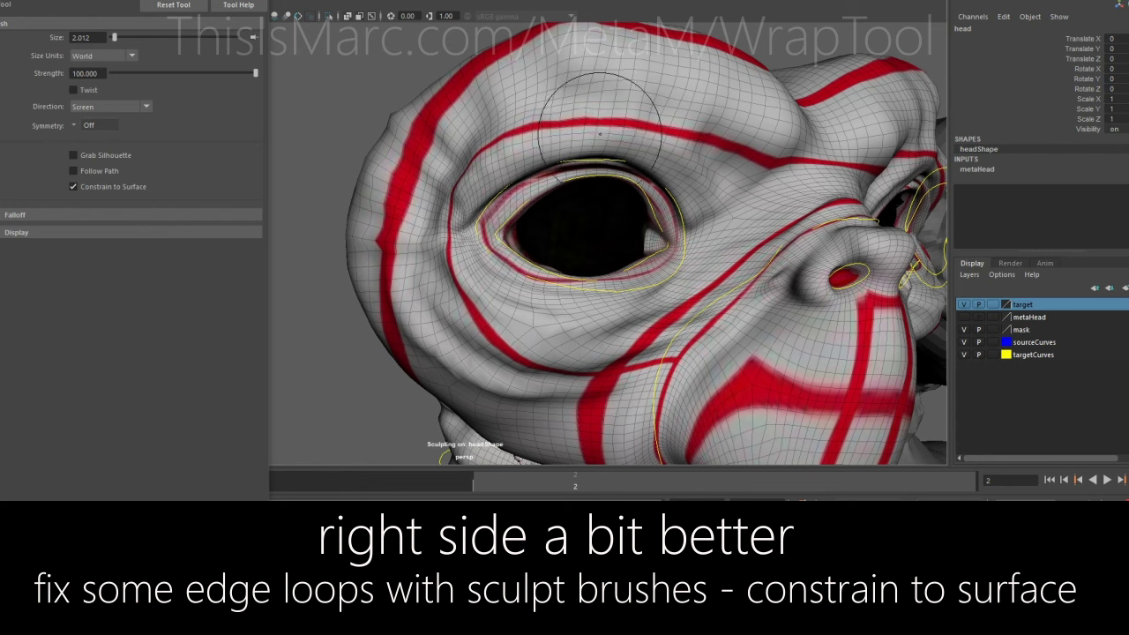
pyautogui.keyDown('alt'); pyautogui.moveTo(738, 179); pyautogui.dragTo(665, 167); pyautogui.keyUp('alt')
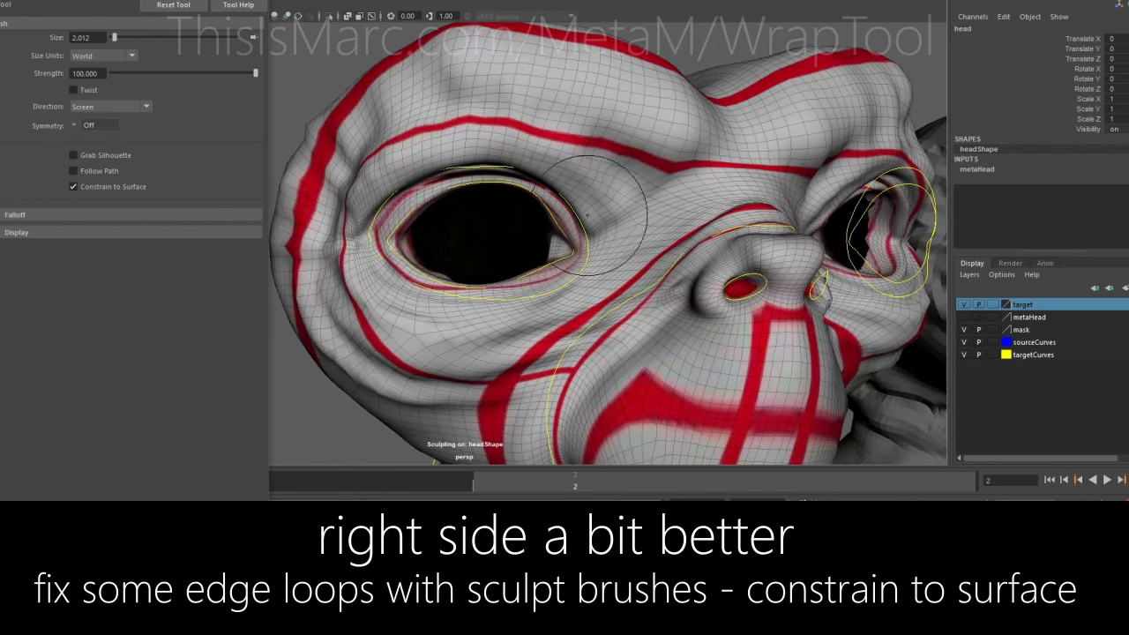
pyautogui.scroll(3, 579, 315)
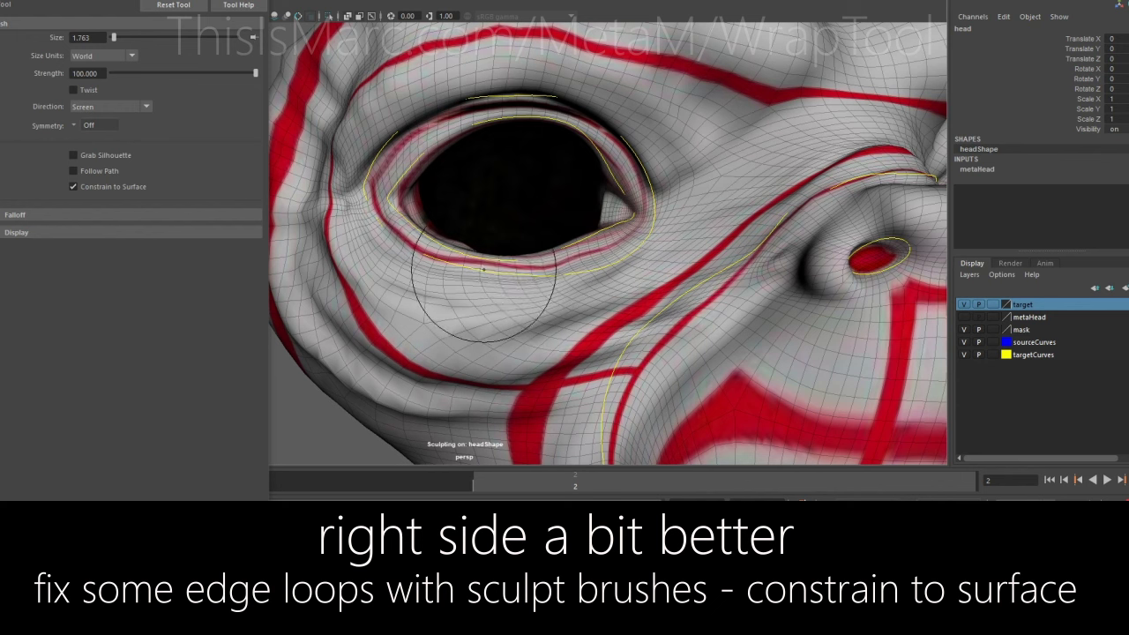
pyautogui.keyDown('alt'); pyautogui.moveTo(479, 275); pyautogui.dragTo(449, 380); pyautogui.keyUp('alt')
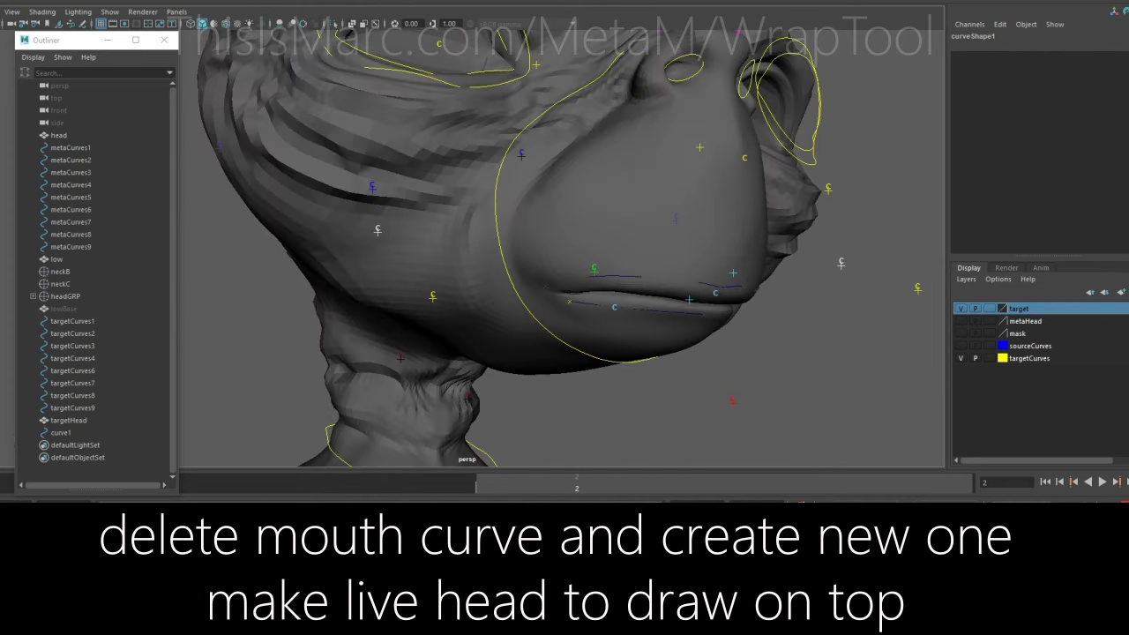
# Compare curve1's control points with the first point of source mouth curve metaCurves5
pyautogui.click(61, 433)
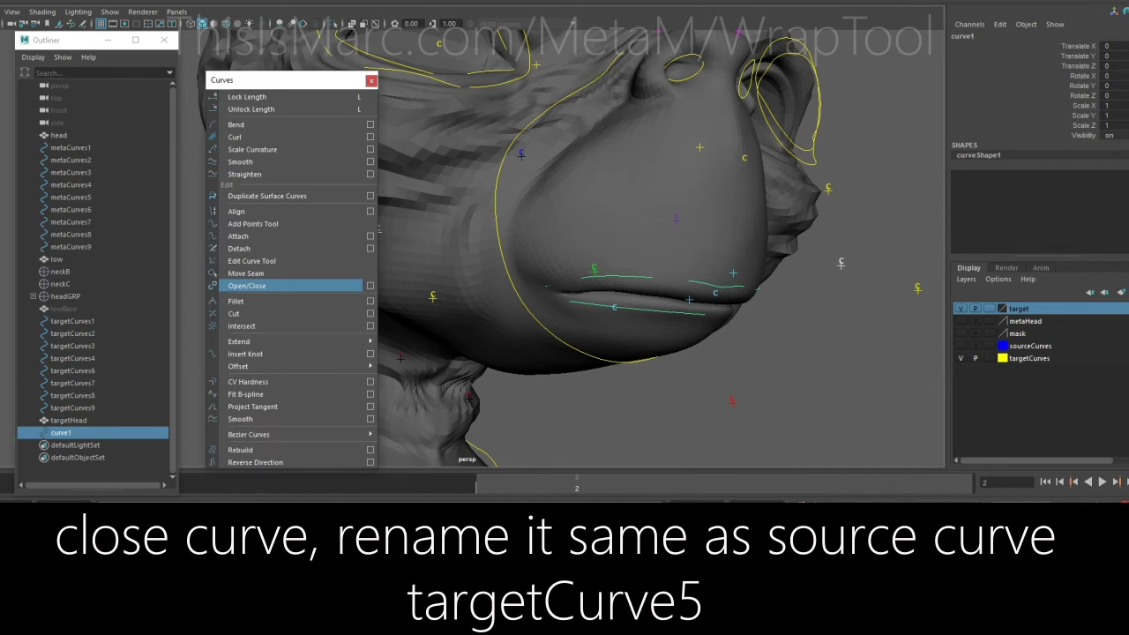
pyautogui.press('F8')
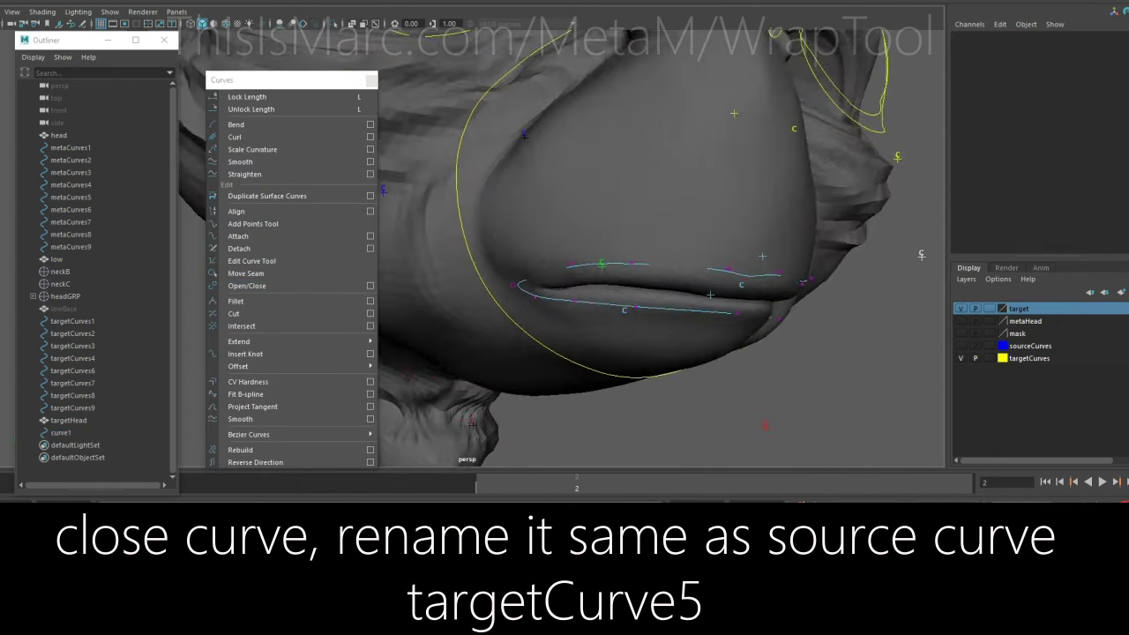
pyautogui.scroll(5, 565, 247)
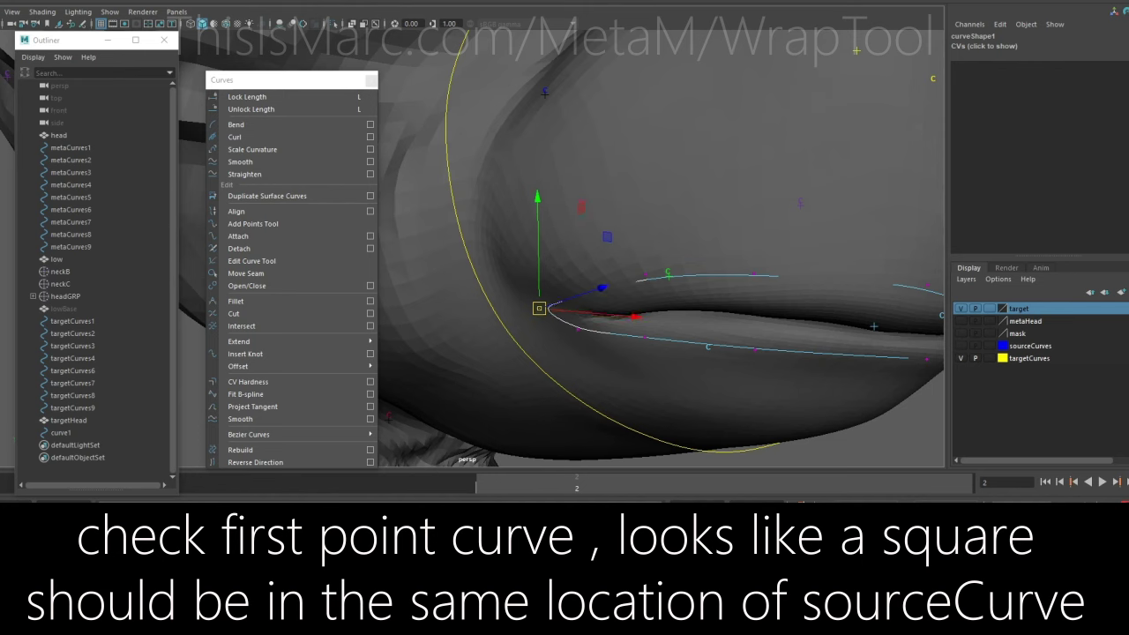
pyautogui.scroll(-2, 662, 247)
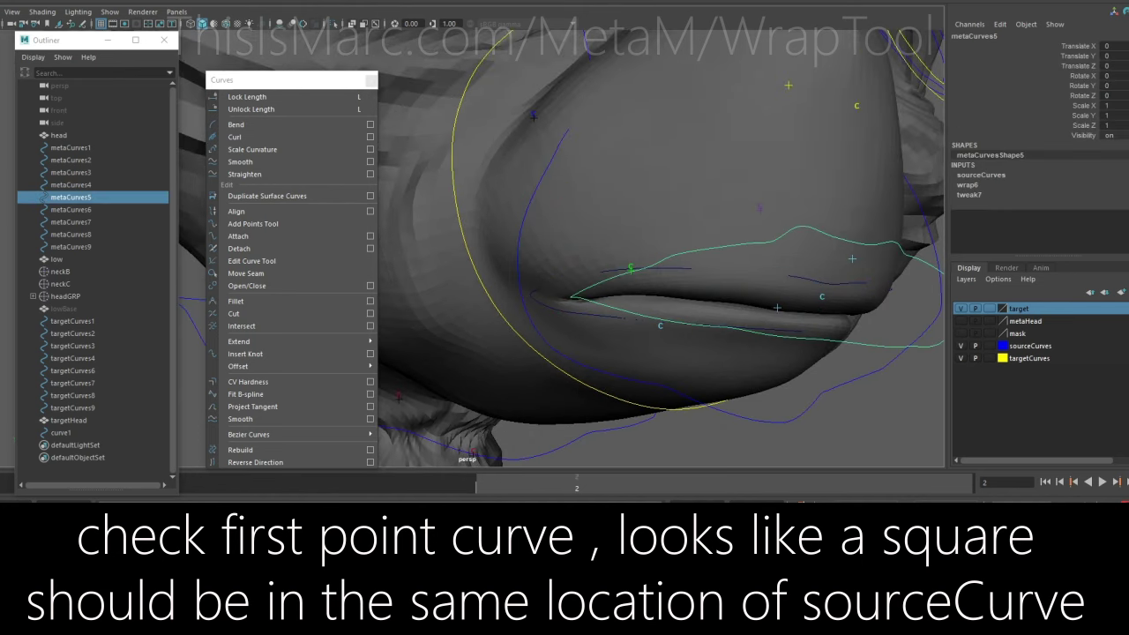
pyautogui.press('F8')
pyautogui.scroll(3, 777, 307)
pyautogui.click(764, 306)
pyautogui.scroll(3, 867, 356)
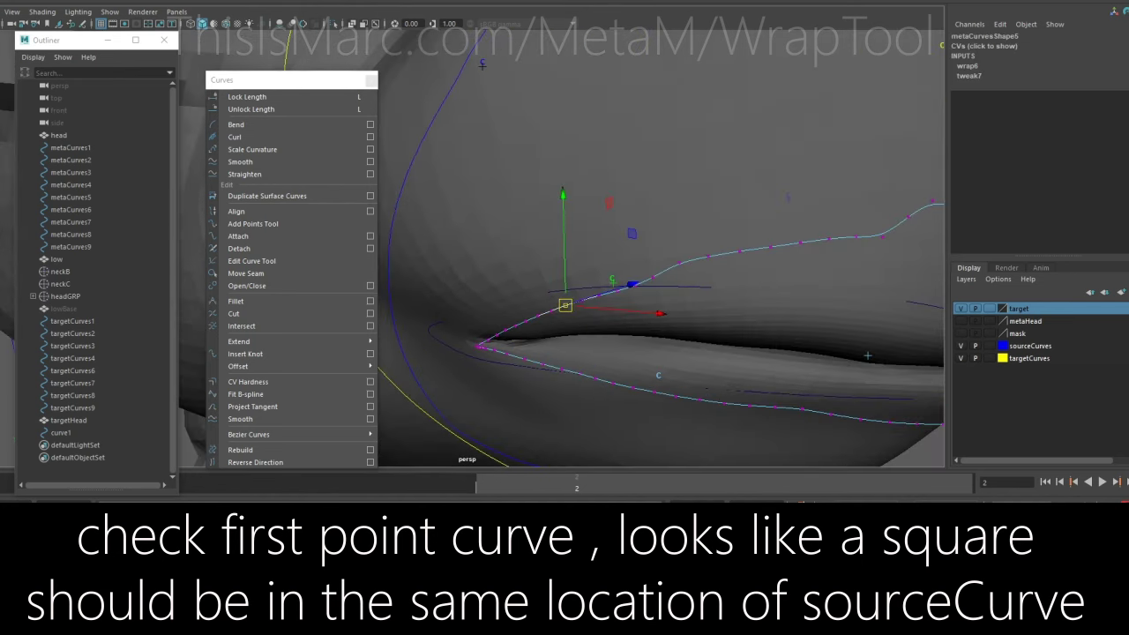
pyautogui.scroll(-2, 867, 355)
pyautogui.click(61, 433)
# Rebuild curve1 with 100 spans and check its points against the source mouth curve
pyautogui.click(370, 450)
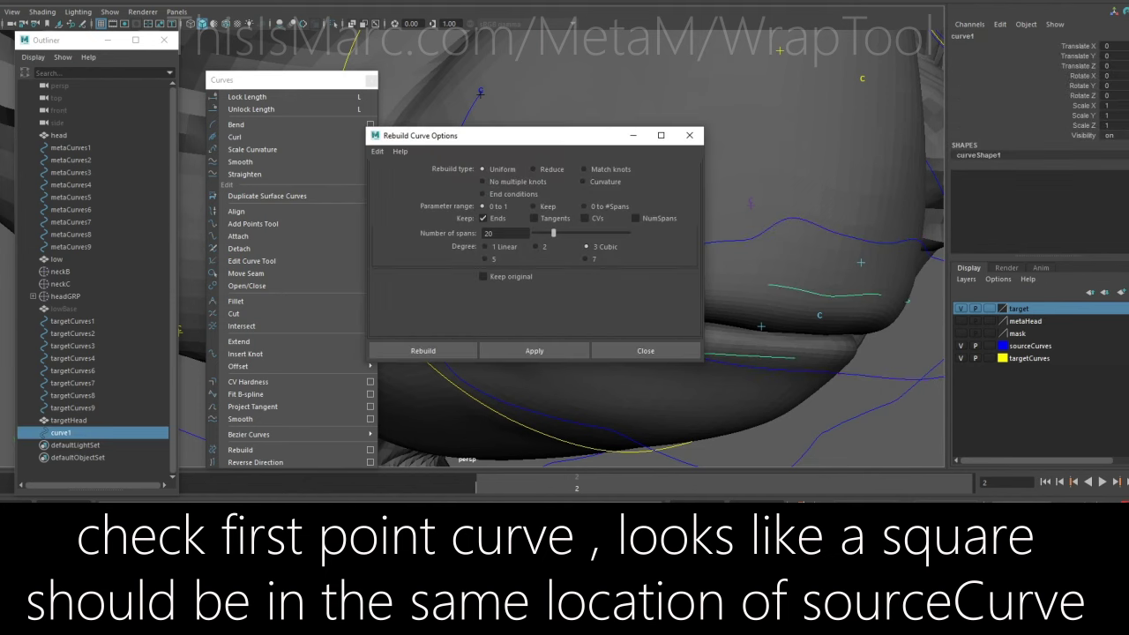
pyautogui.write('100')
pyautogui.press('Return')
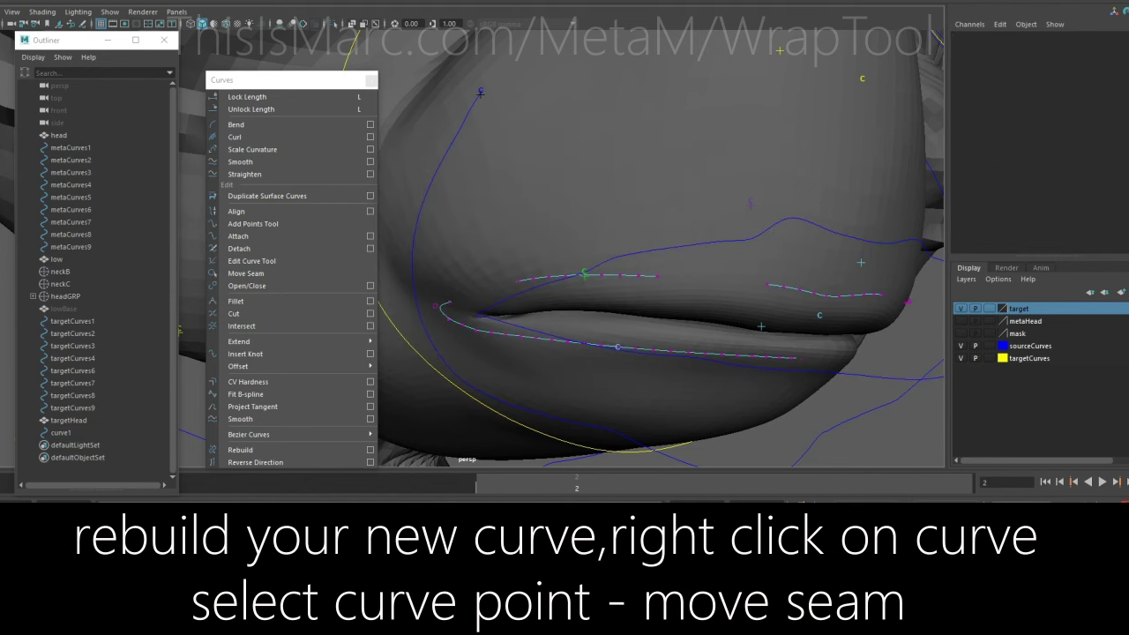
pyautogui.click(247, 274)
pyautogui.click(618, 276)
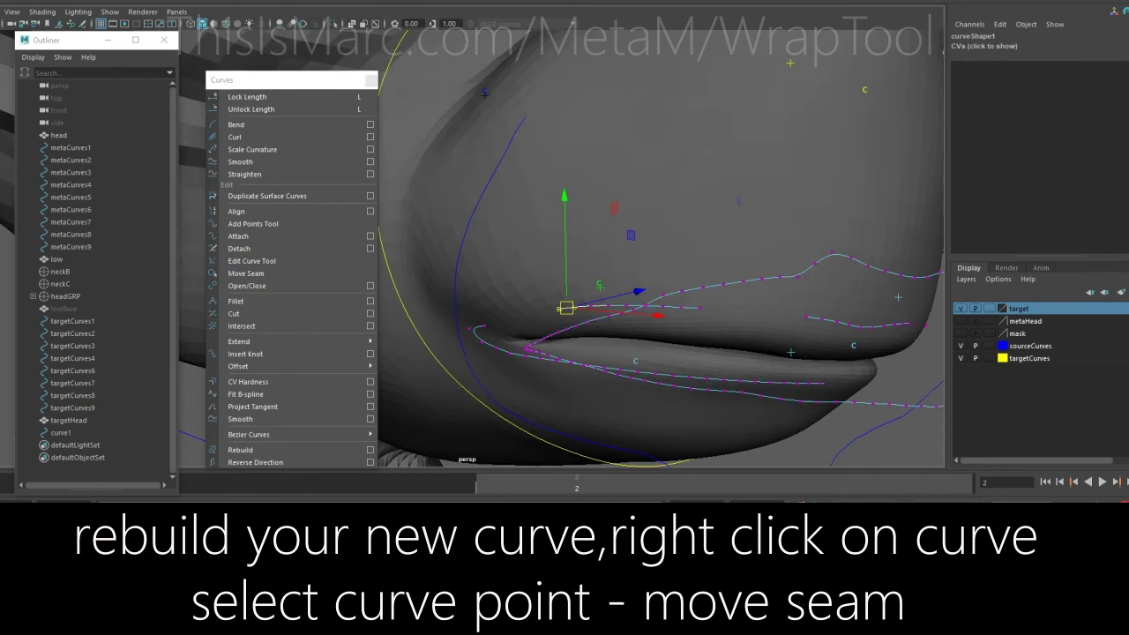
pyautogui.click(587, 323)
pyautogui.keyDown('alt'); pyautogui.moveTo(587, 323); pyautogui.dragTo(941, 264); pyautogui.keyUp('alt')
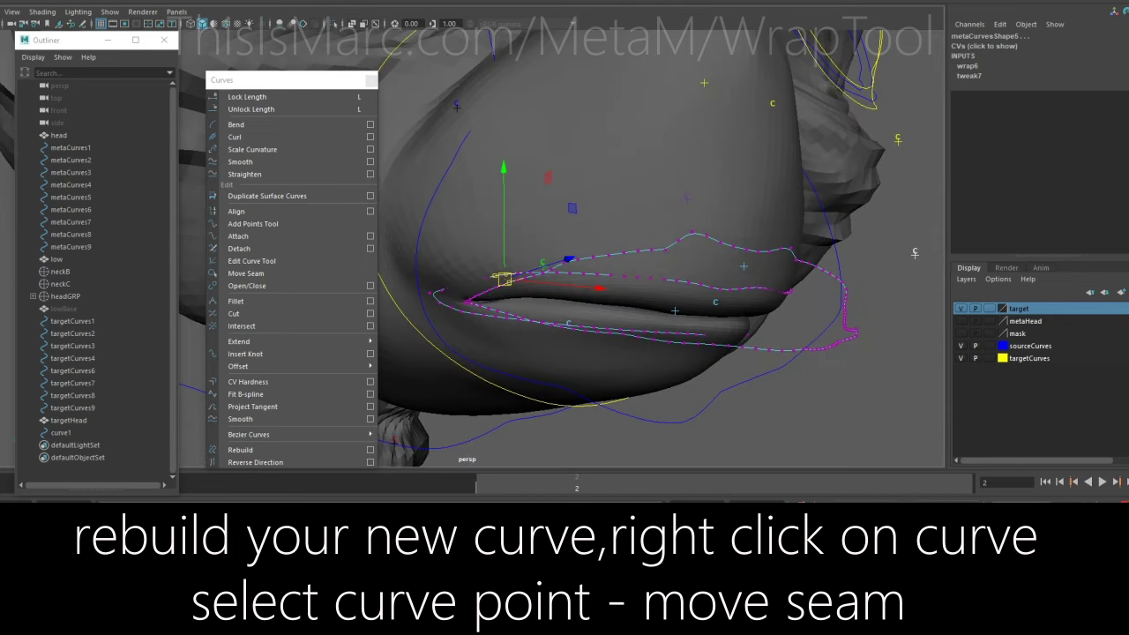
pyautogui.hotkey('ctrl', 'z')
pyautogui.hotkey('ctrl', 'z')
pyautogui.hotkey('ctrl', 'z')
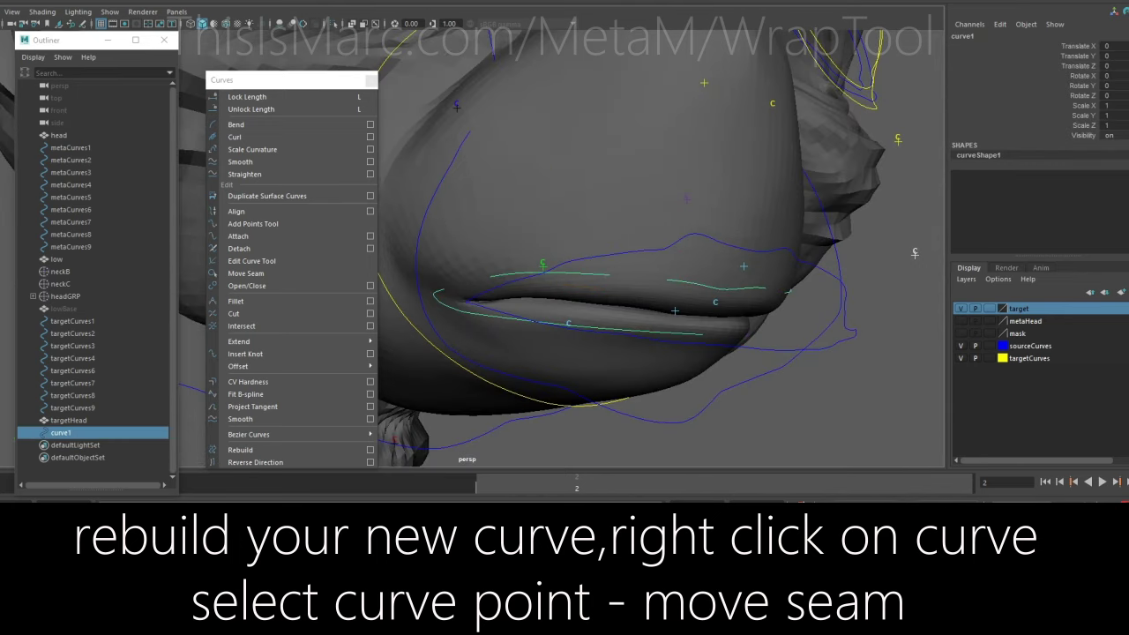
# Rename curve1 to targetCurves5 and compare it with metaCurves5
pyautogui.doubleClick(60, 432)
pyautogui.write('targetCurves5')
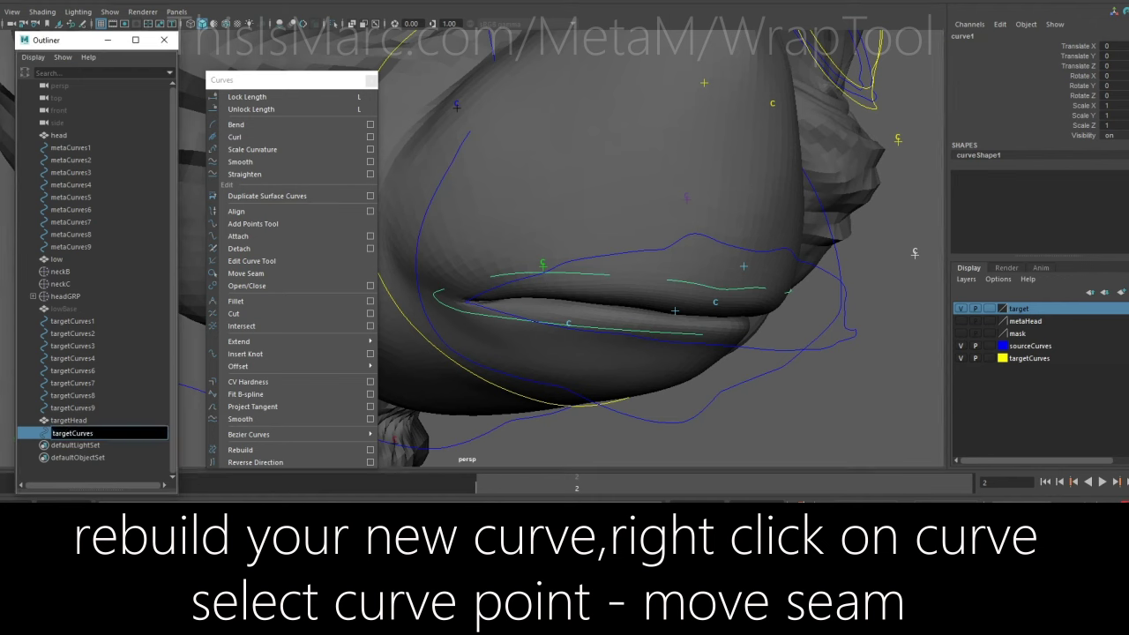
pyautogui.press('Return')
pyautogui.click(70, 197)
pyautogui.keyDown('ctrl'); pyautogui.click(73, 432); pyautogui.keyUp('ctrl')
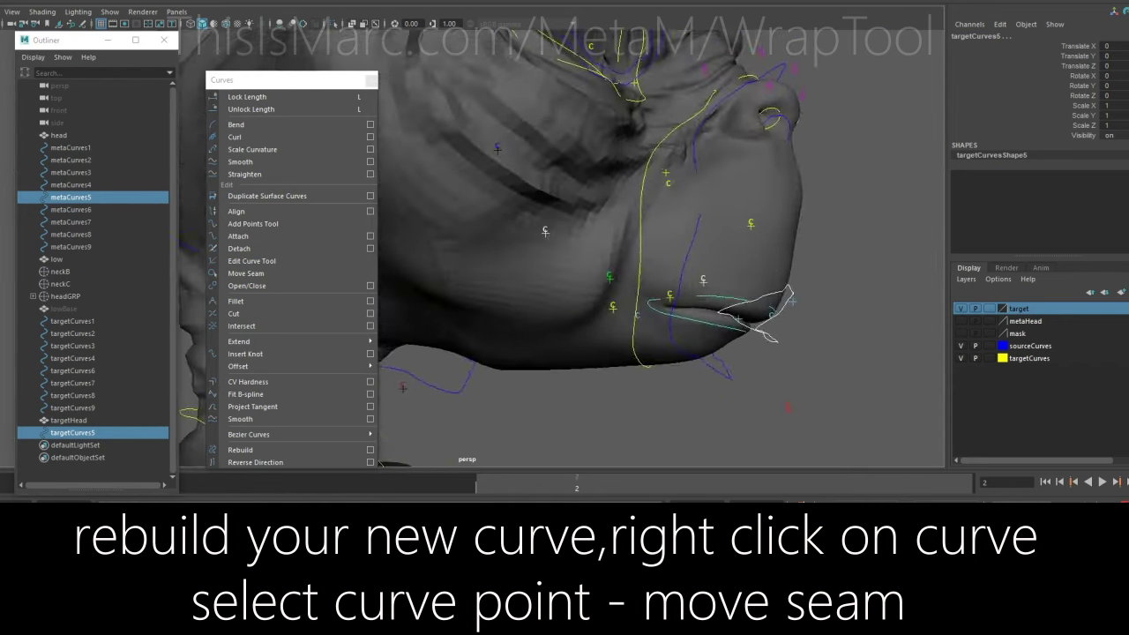
pyautogui.keyDown('alt'); pyautogui.moveTo(662, 265); pyautogui.dragTo(573, 265); pyautogui.keyUp('alt')
pyautogui.click(847, 414)
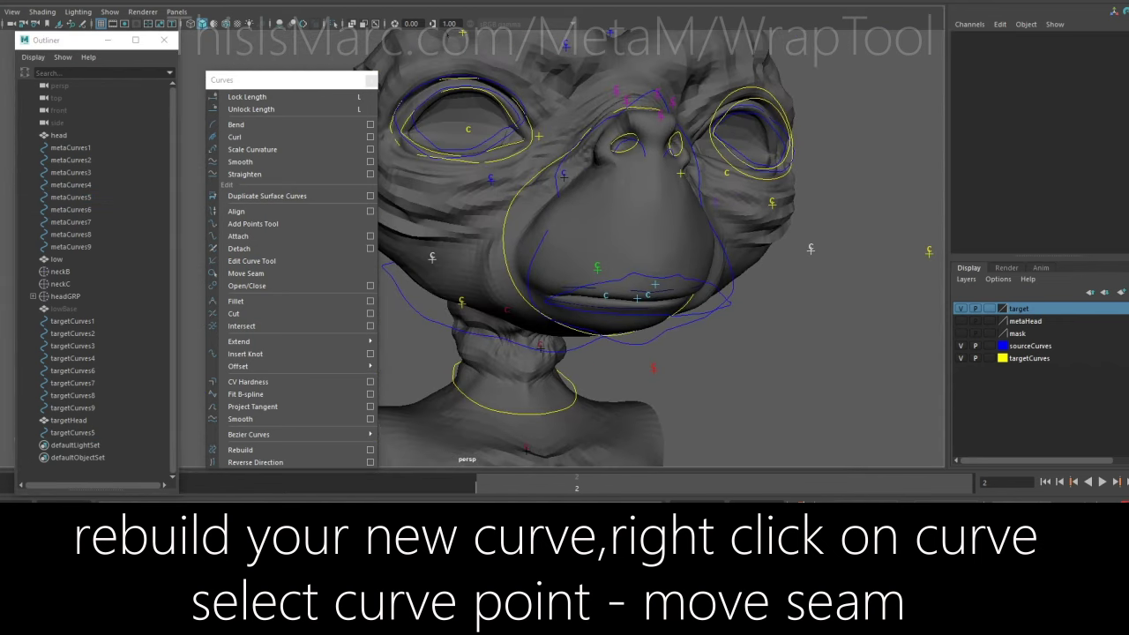
# Add targetCurves5 to the targetCurves display layer
pyautogui.click(72, 432)
pyautogui.rightClick(1031, 359)
pyautogui.click(1067, 371)
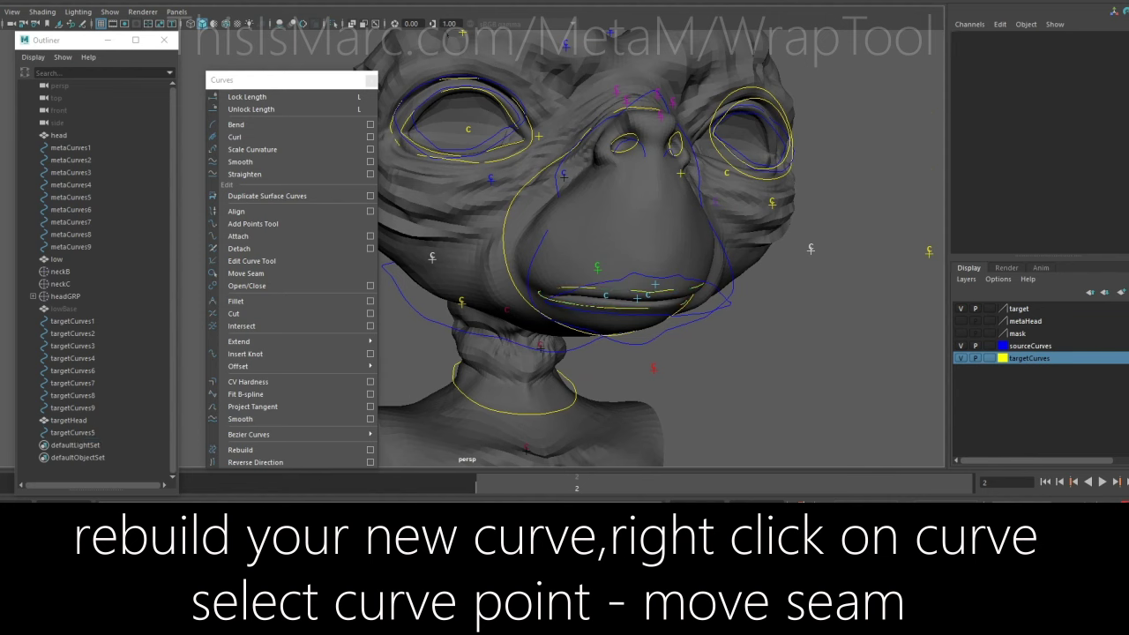
pyautogui.scroll(-2, 575, 248)
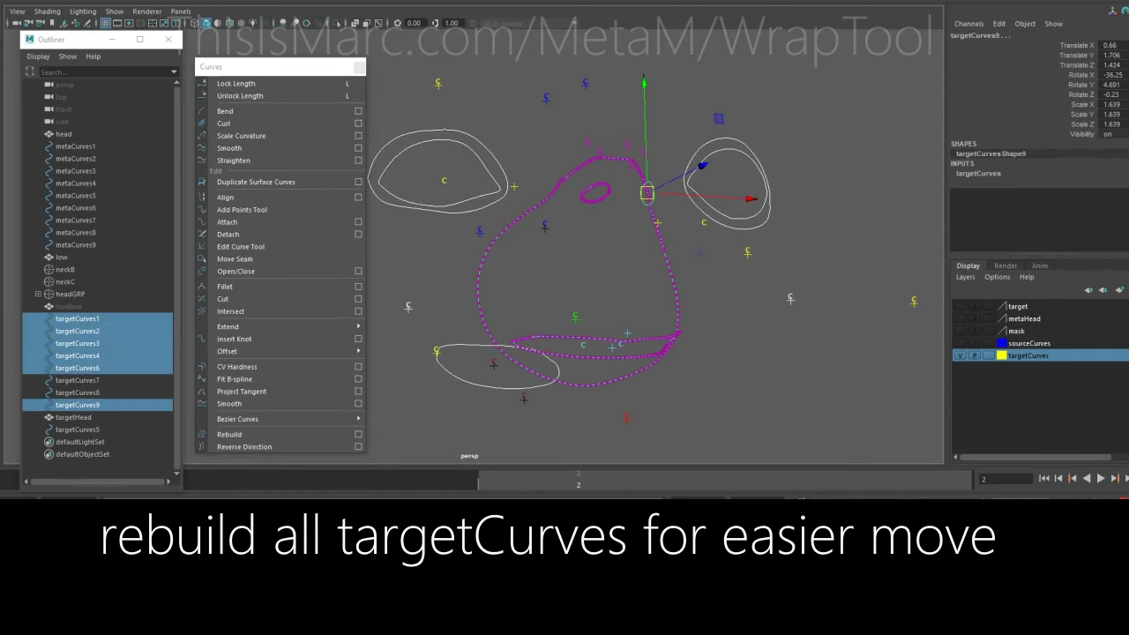
# Rebuild all nine target curves, targetCurves1–9, to 10 spans
pyautogui.moveTo(77, 319); pyautogui.dragTo(78, 405)
pyautogui.keyDown('ctrl'); pyautogui.click(77, 430); pyautogui.keyUp('ctrl')
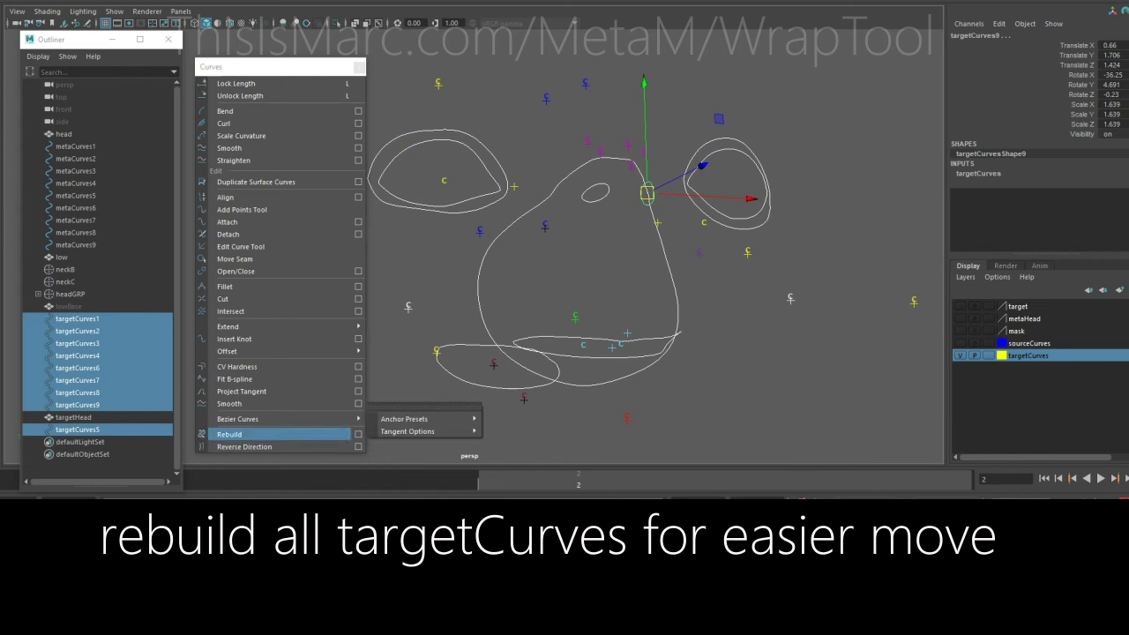
pyautogui.click(359, 434)
pyautogui.moveTo(547, 132); pyautogui.dragTo(854, 191)
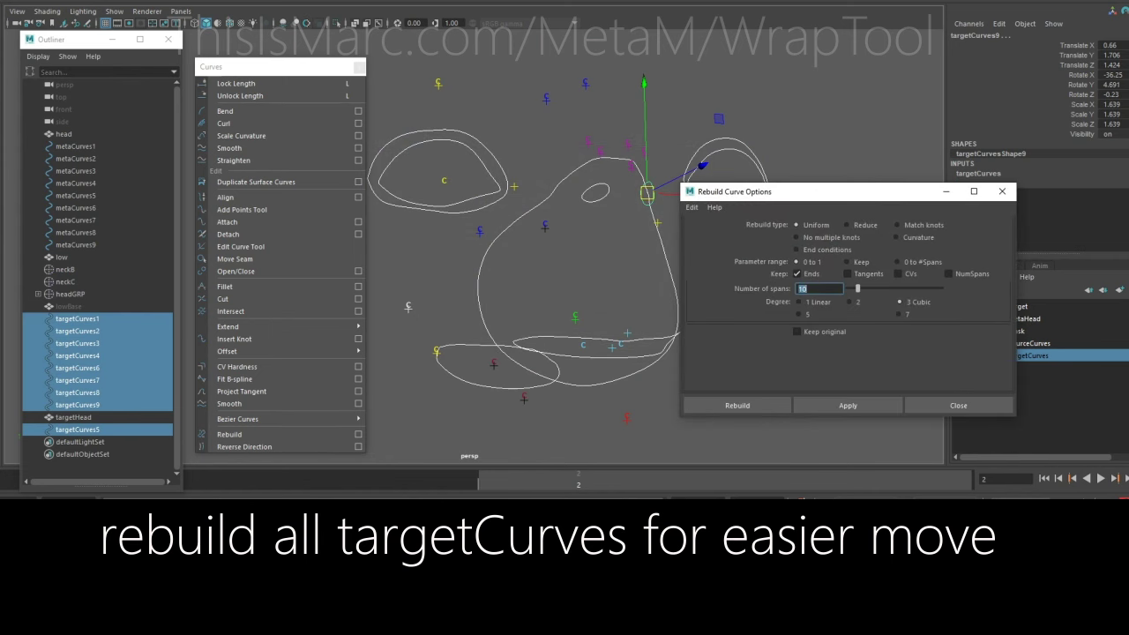
pyautogui.click(848, 405)
pyautogui.click(959, 405)
# Frame targetCurves1 and switch to its control points to begin reshaping it
pyautogui.click(78, 318)
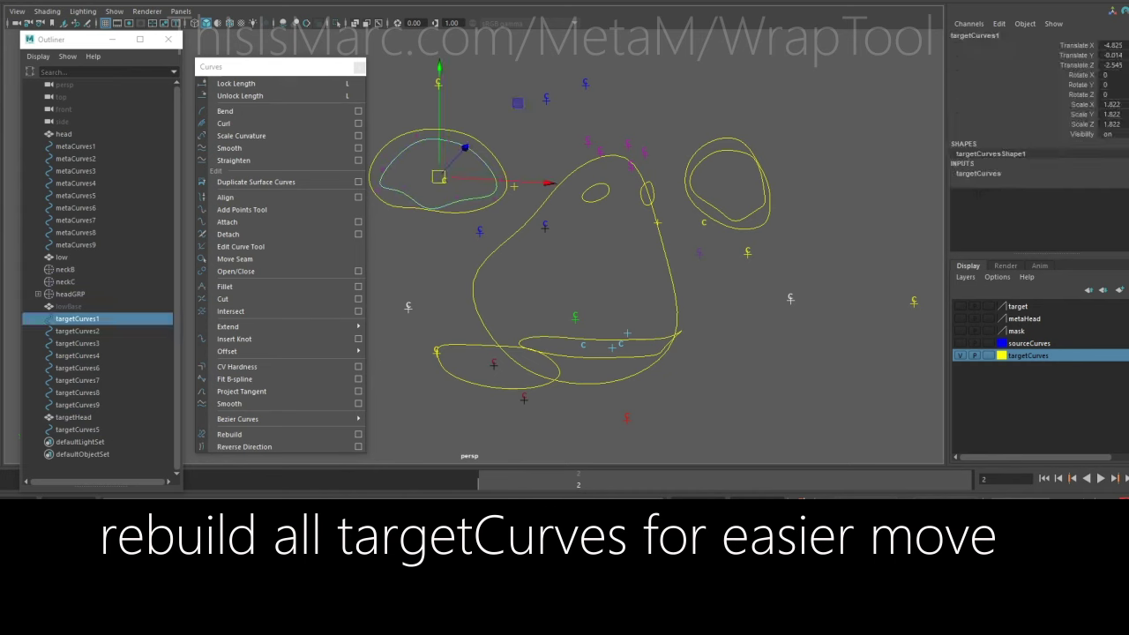
pyautogui.press('f')
pyautogui.press('F8')
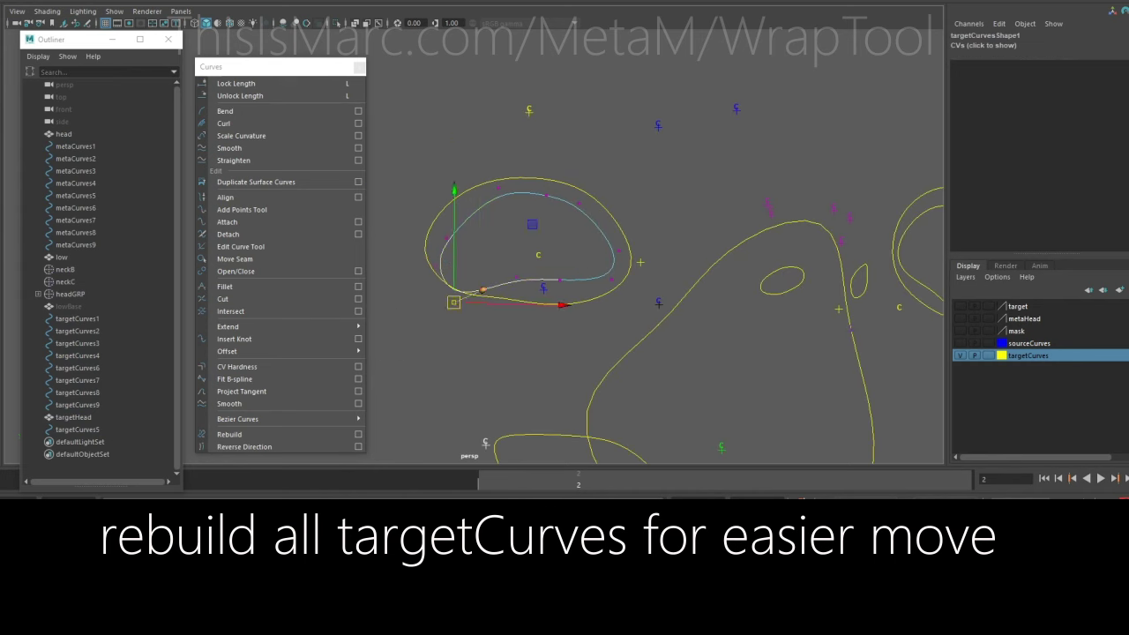
pyautogui.moveTo(497, 275); pyautogui.dragTo(535, 292)
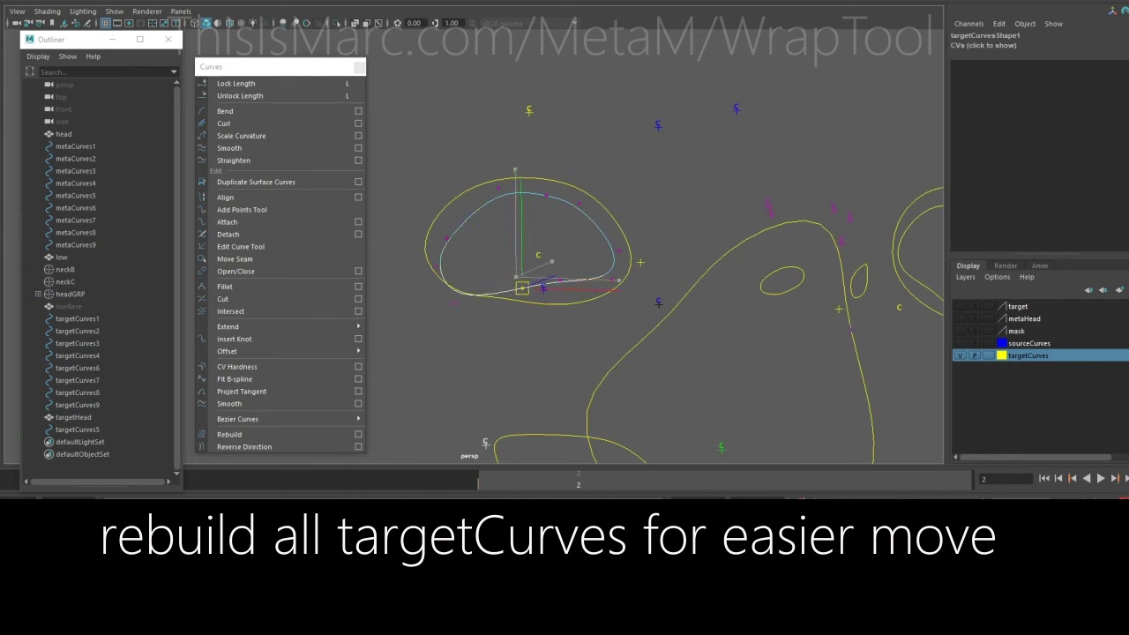